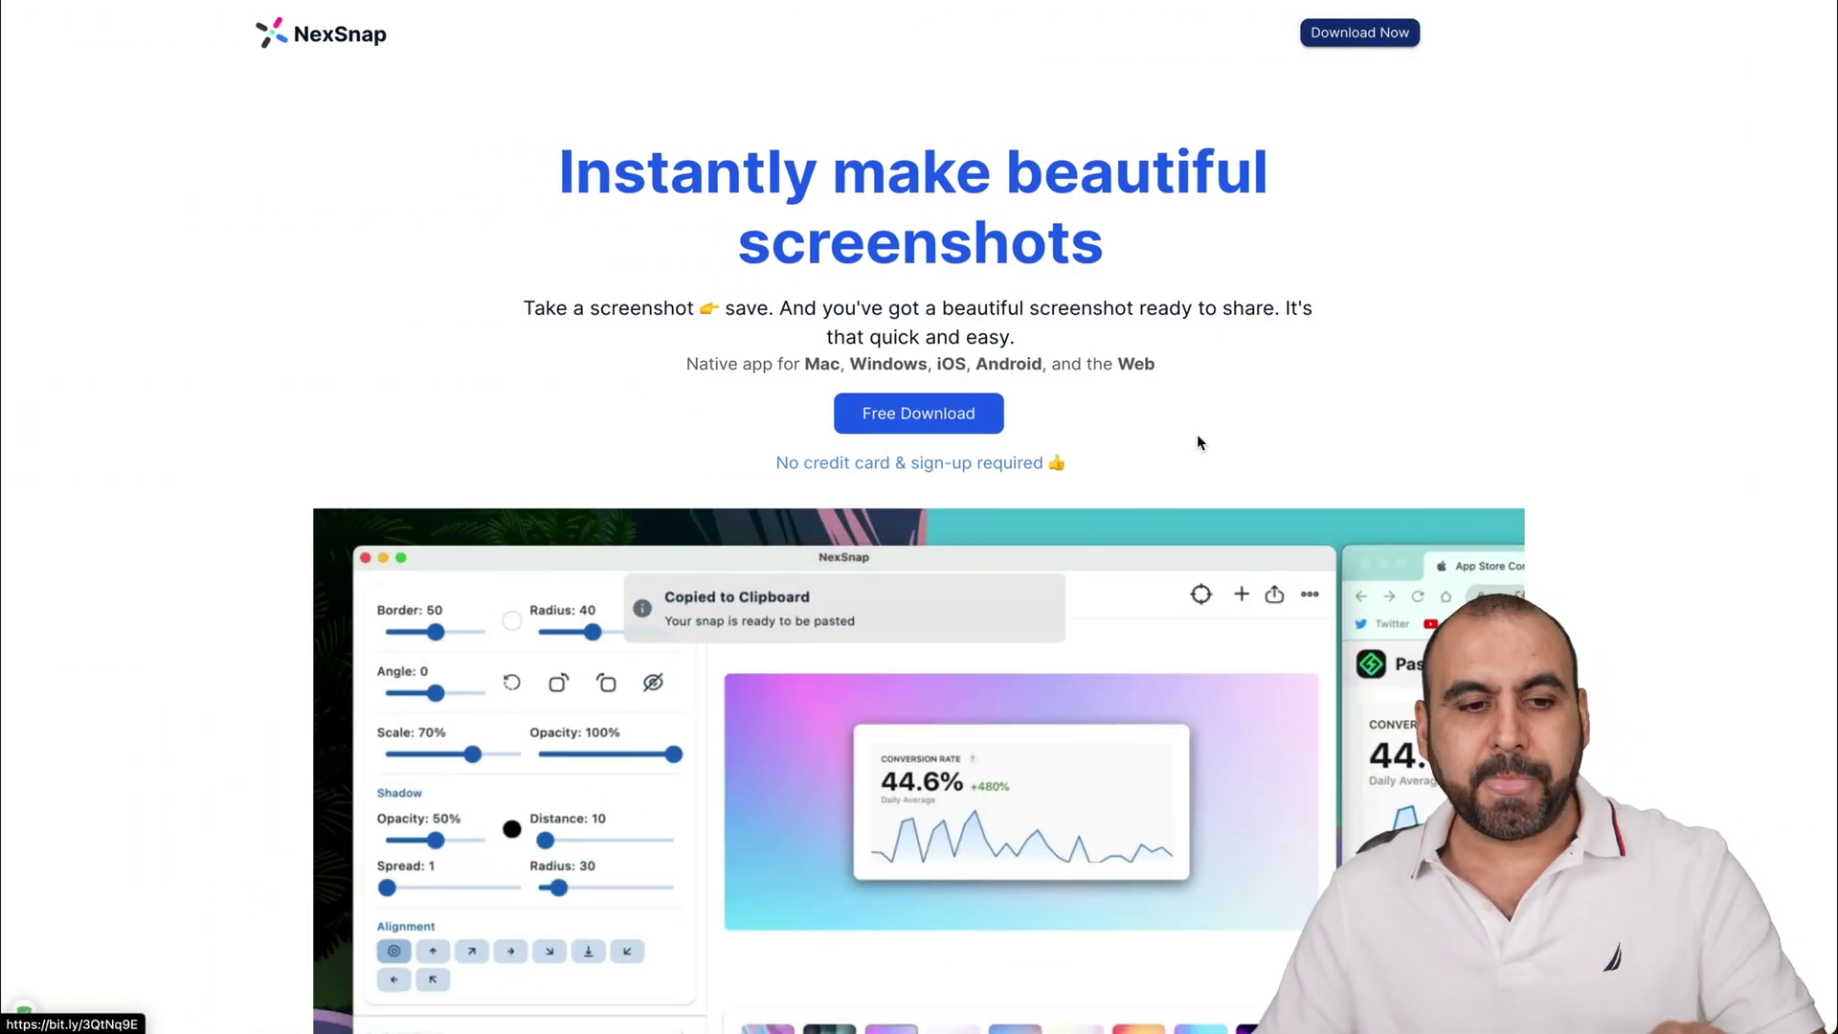
Step: Scroll through the NexSnap landing page to review its screenshot features, download options and web editor
{"action": "scroll", "coordinate": [1199, 442], "scroll_direction": "down", "scroll_amount": 20}
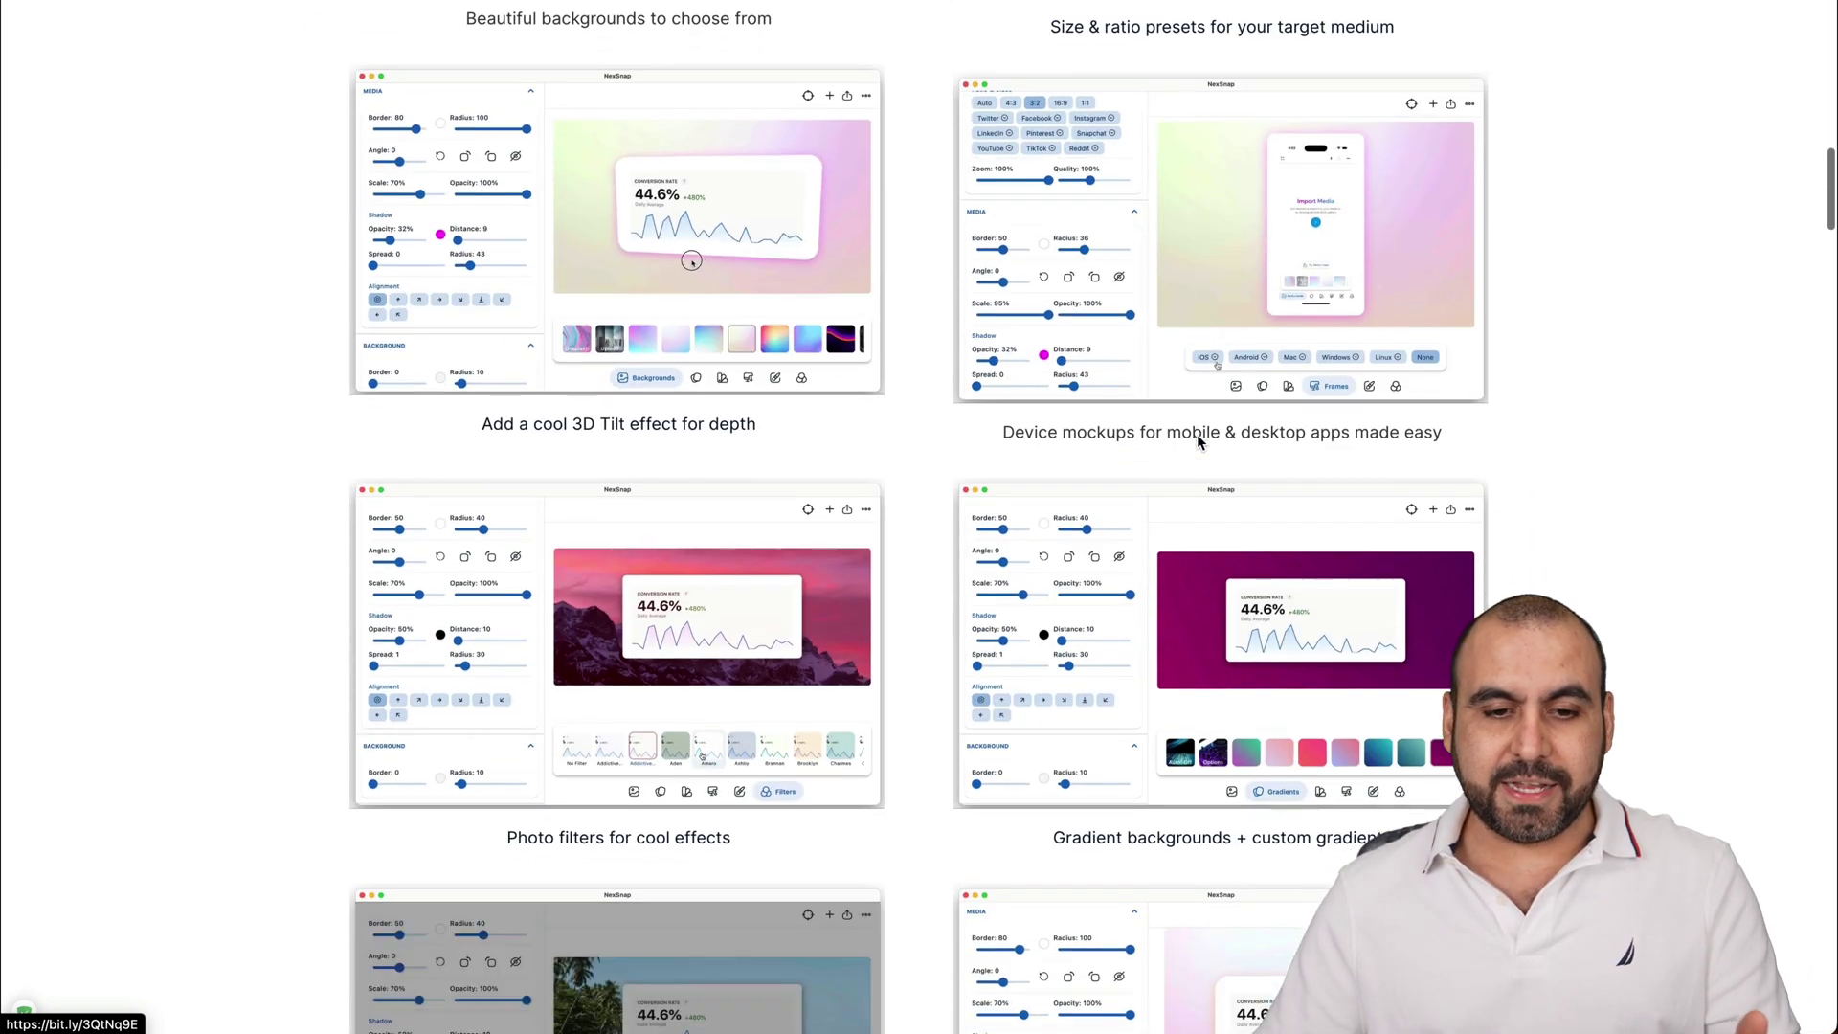
{"action": "scroll", "coordinate": [1199, 443], "scroll_direction": "down", "scroll_amount": 4}
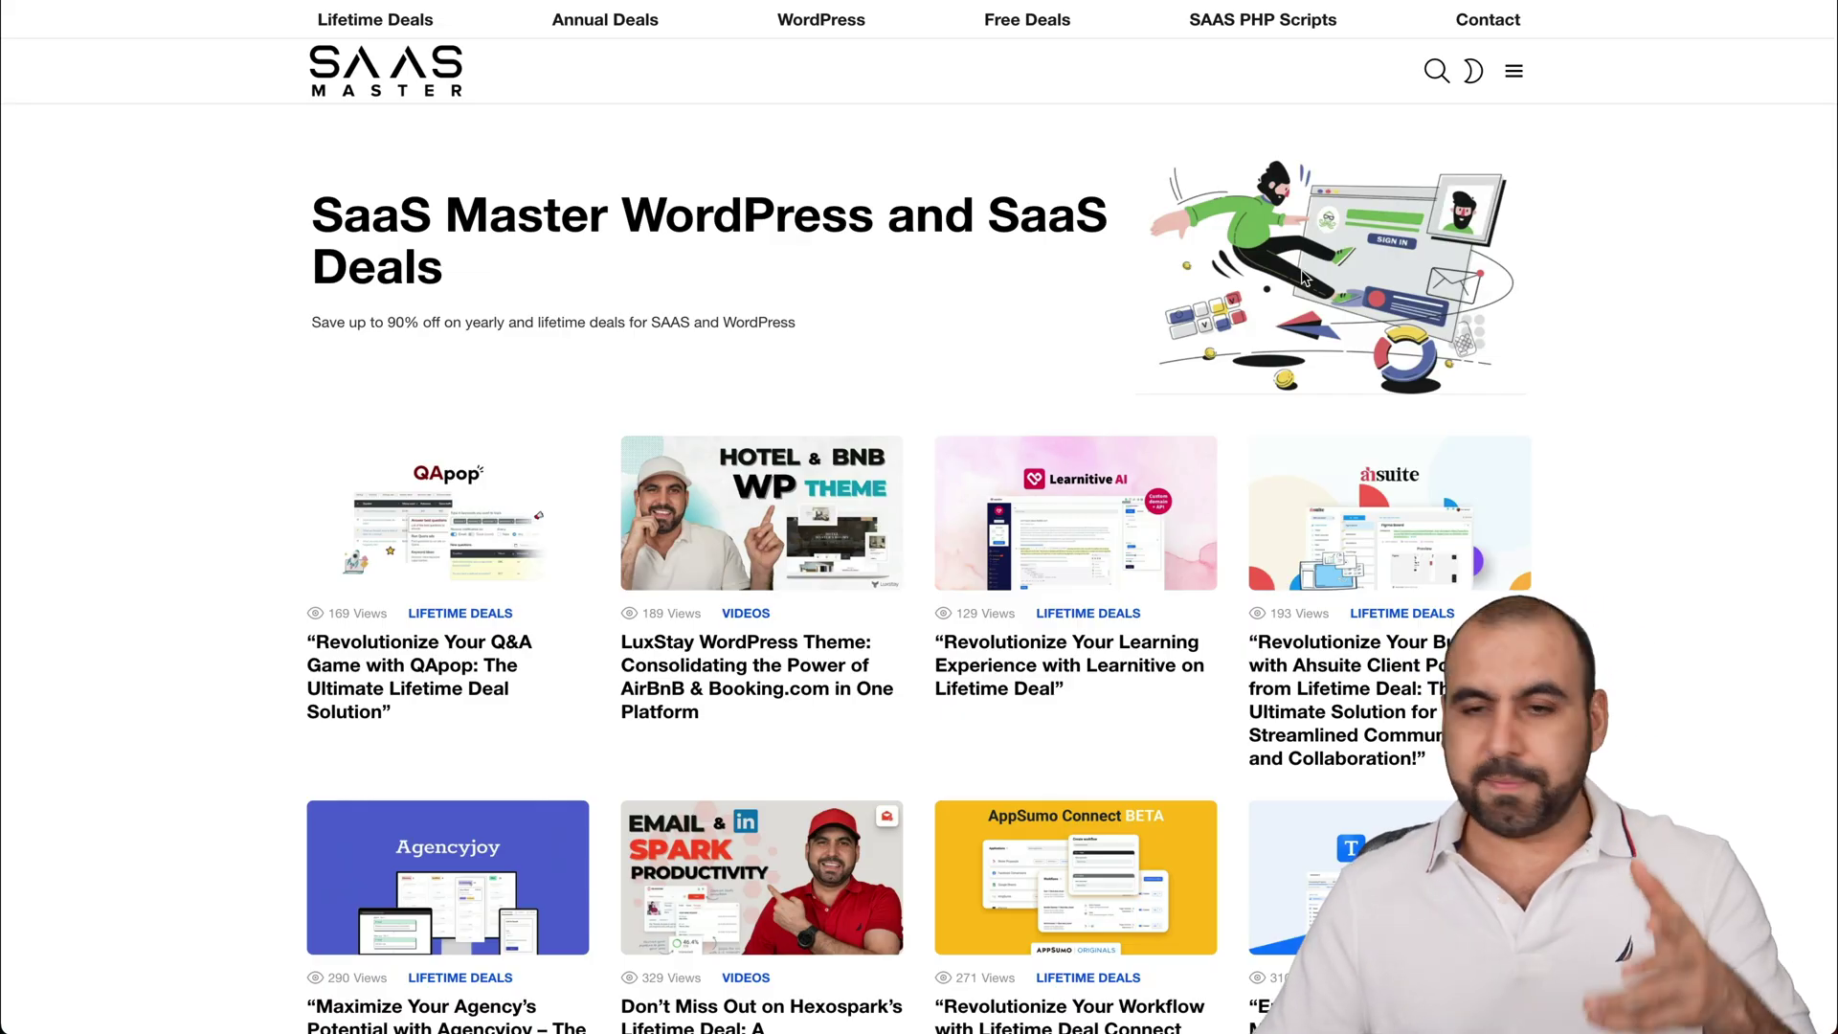
Step: Capture a region screenshot of the first eight SaaS Master deal cards and open its preview
{"action": "scroll", "coordinate": [1302, 277], "scroll_direction": "down", "scroll_amount": 3}
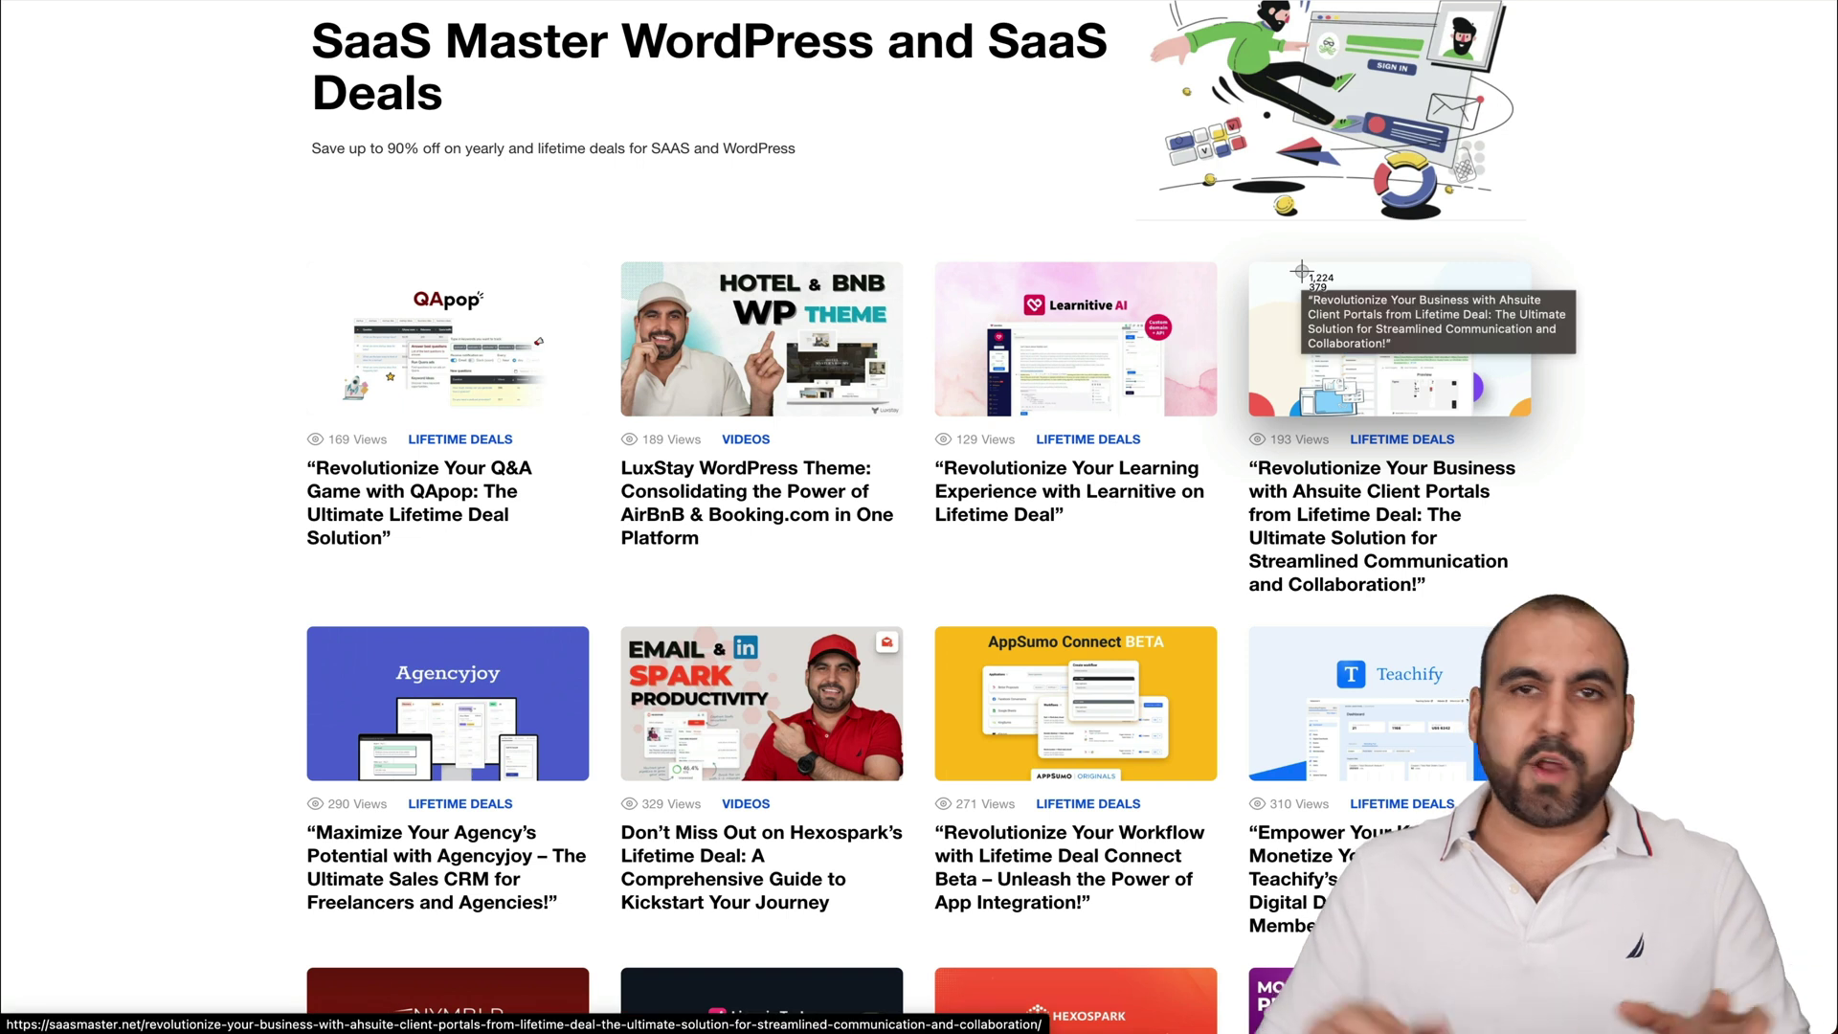
{"action": "key", "text": "Escape"}
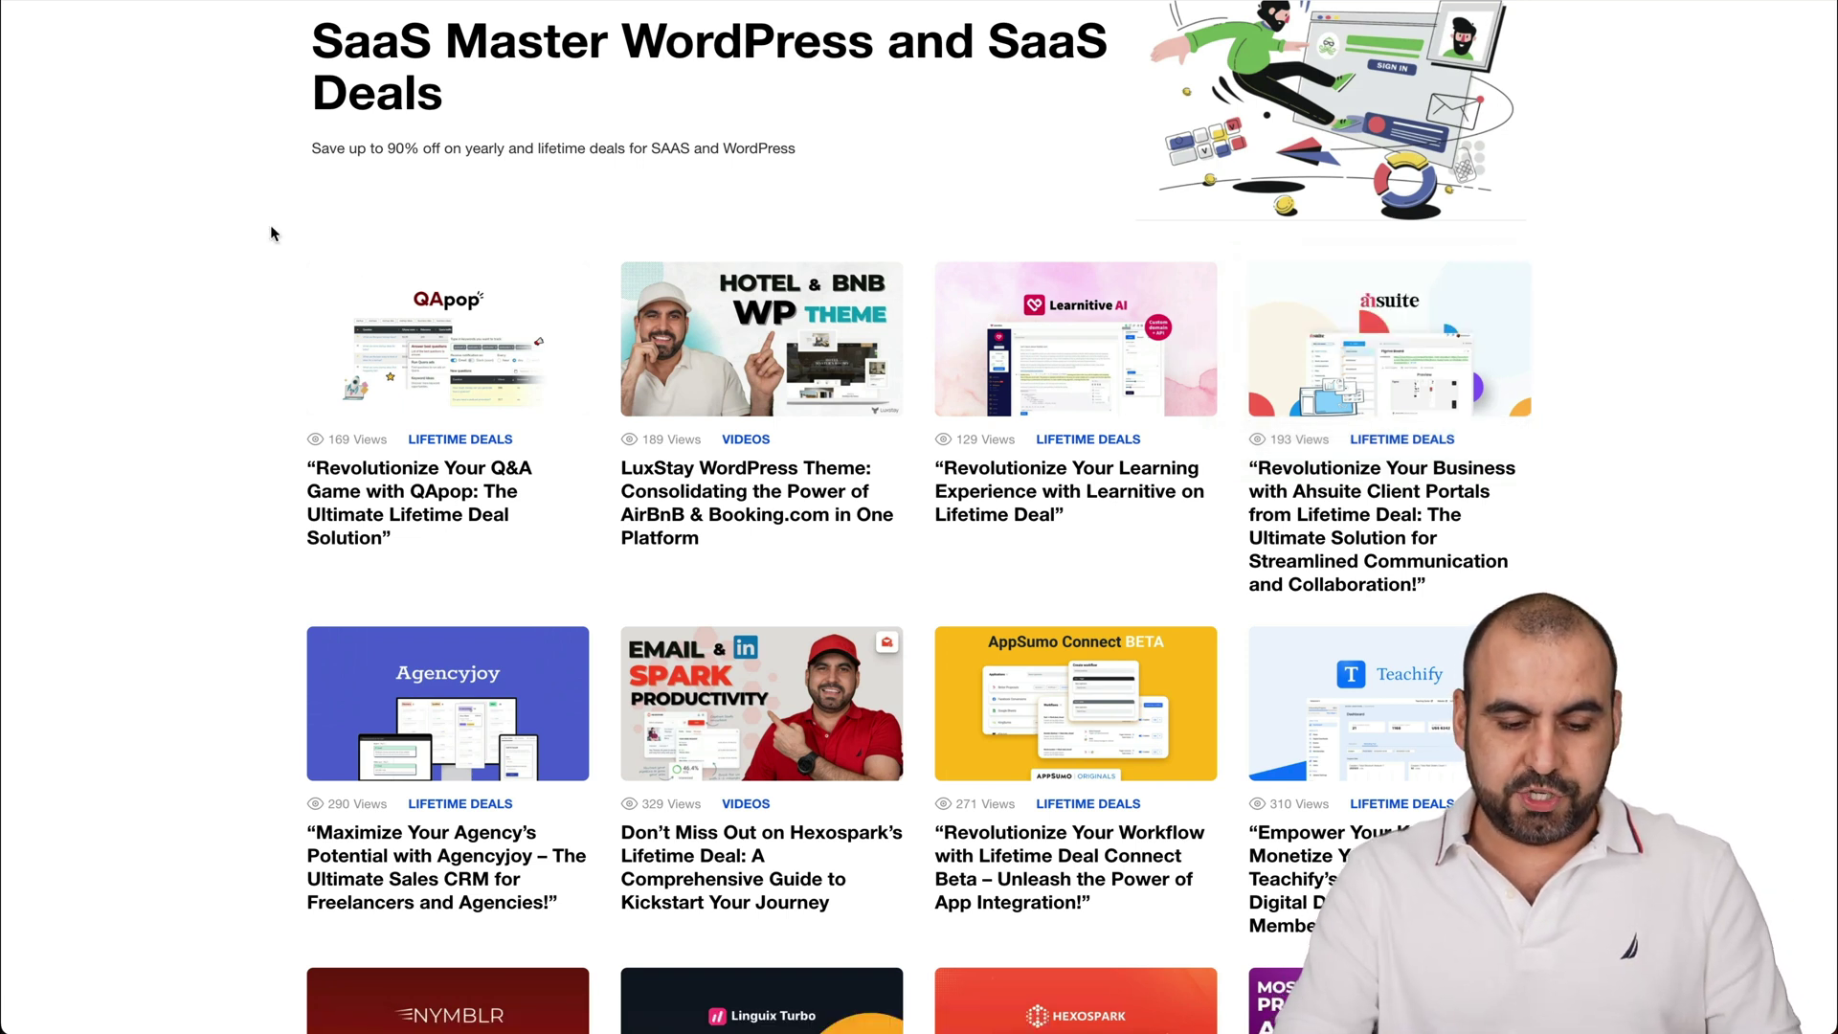
{"action": "left_click_drag", "start_coordinate": [267, 209], "coordinate": [1571, 931]}
{"action": "left_click_drag", "start_coordinate": [1546, 242], "coordinate": [280, 960]}
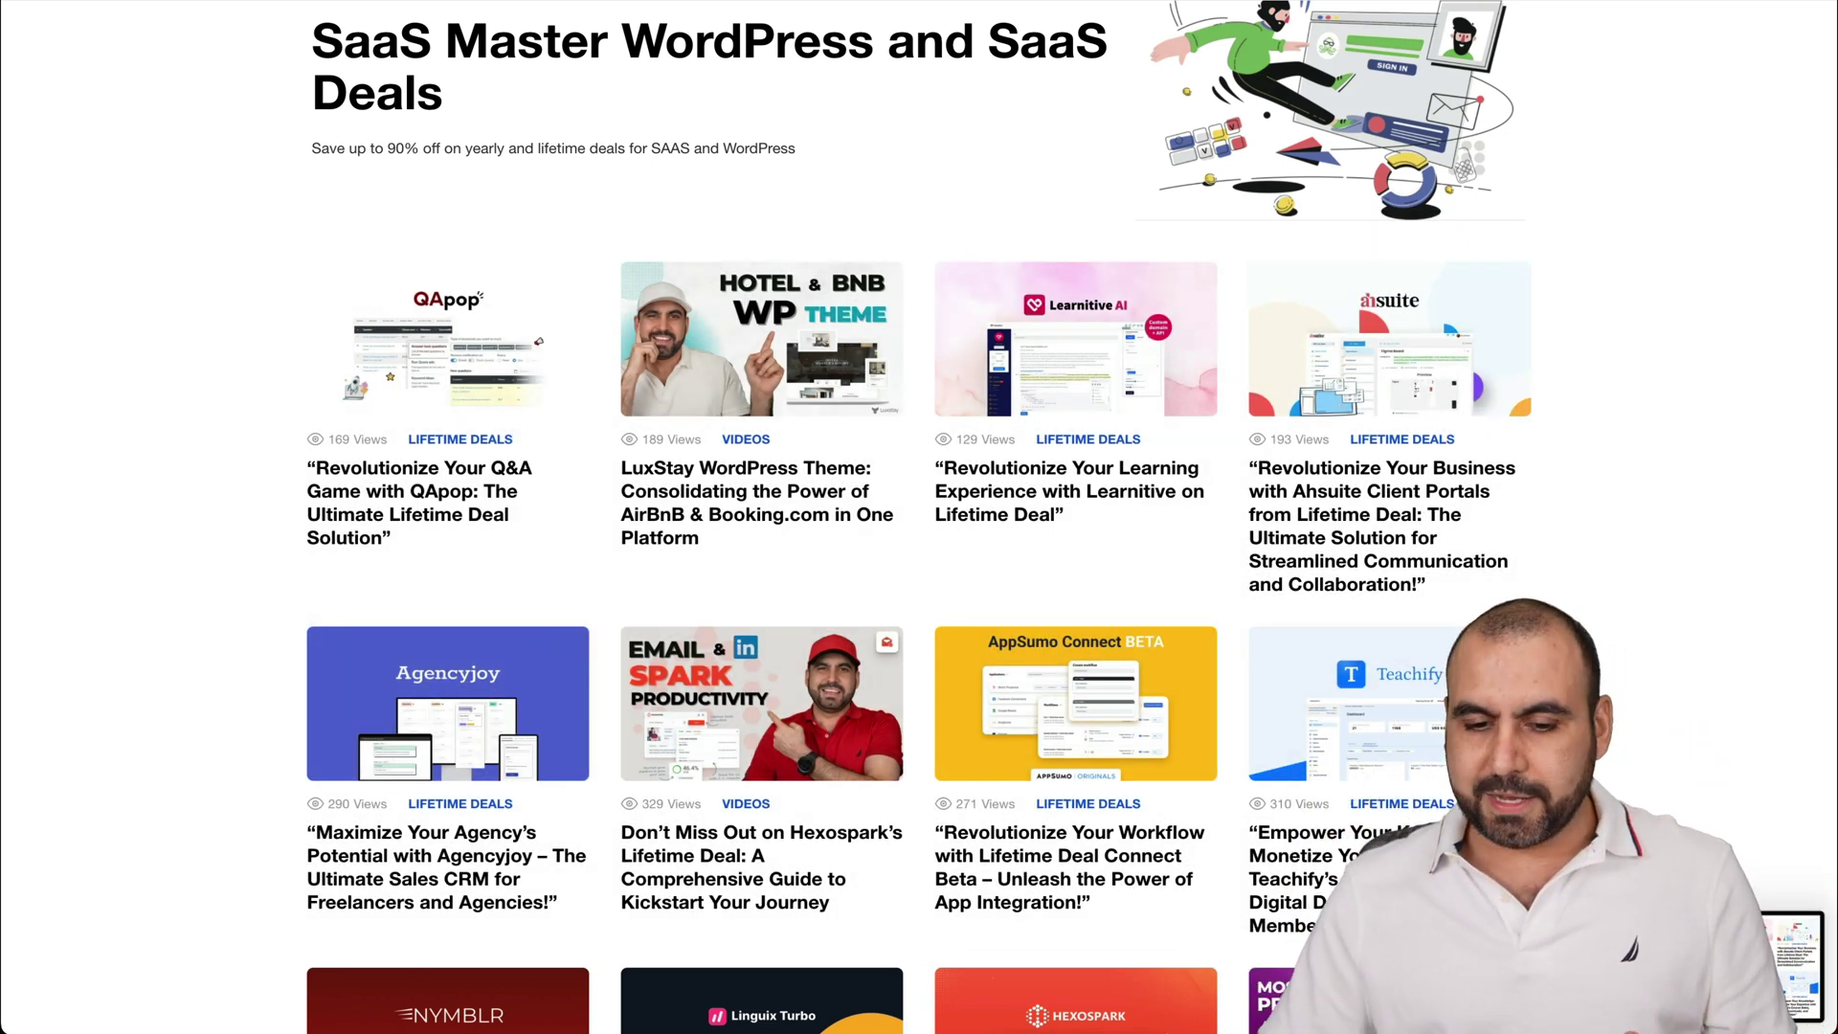
{"action": "left_click", "coordinate": [1793, 967]}
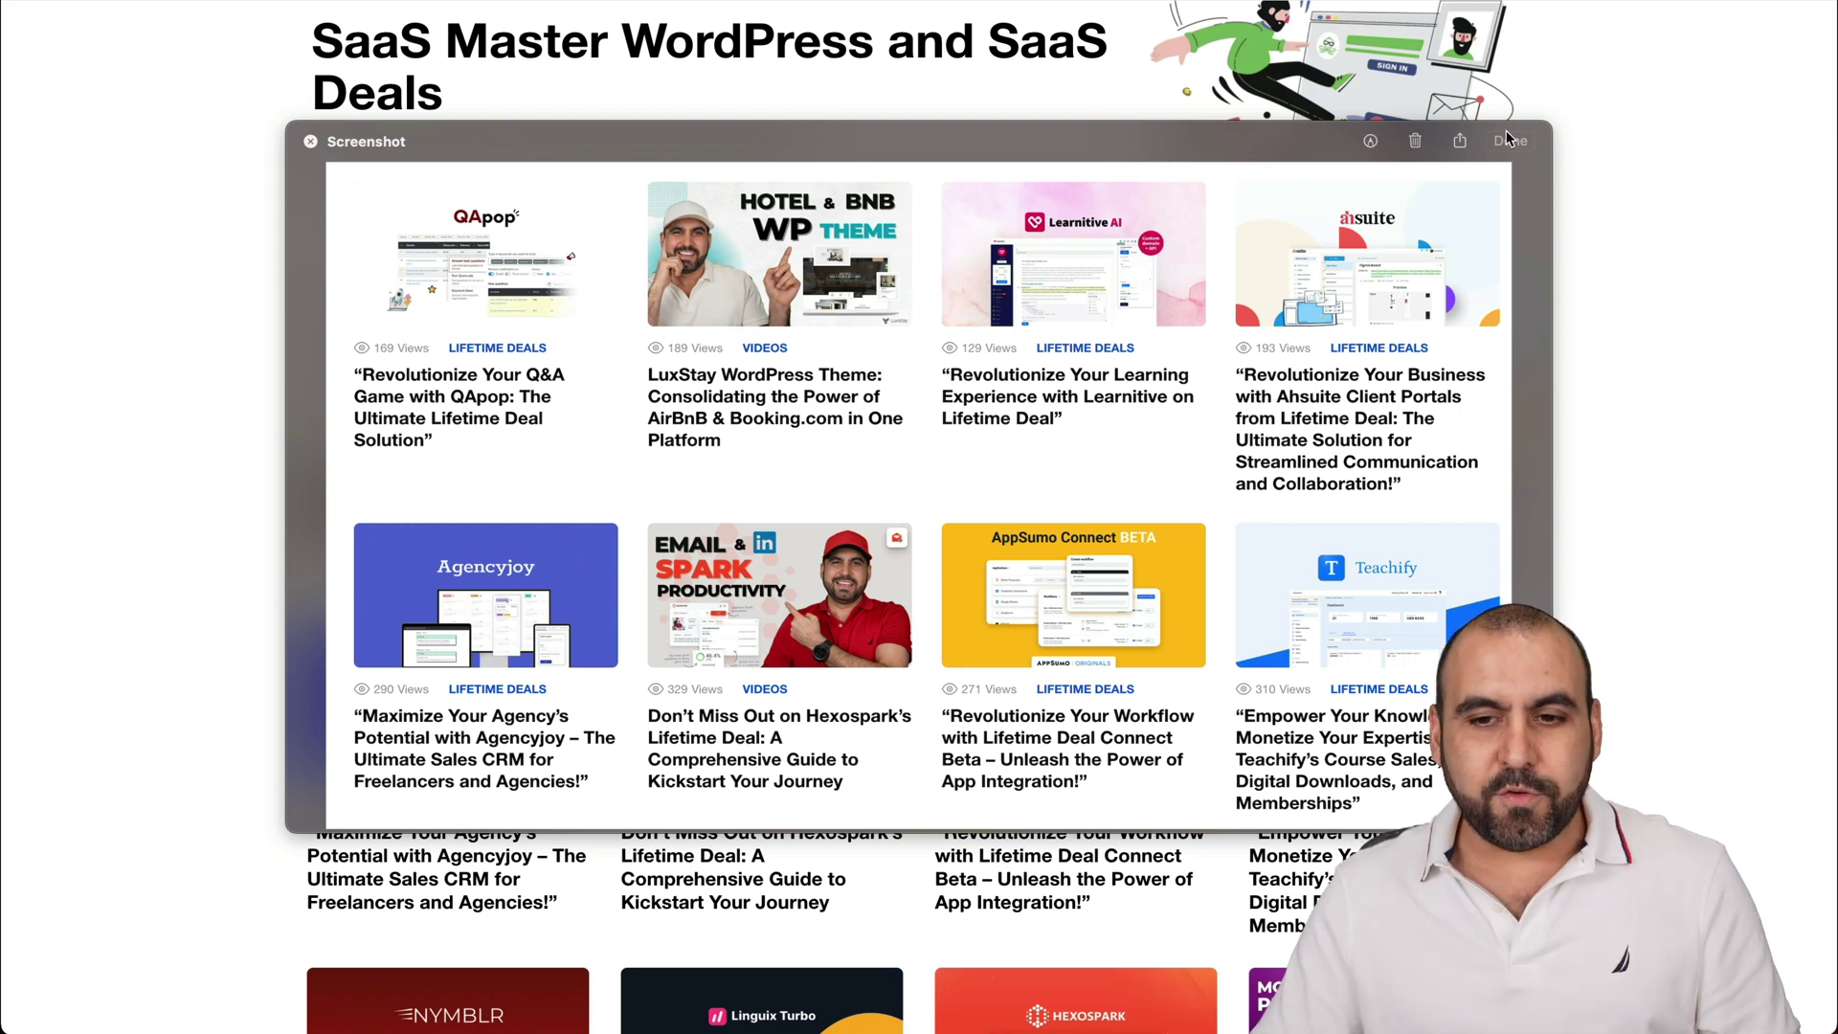
Step: Import the latest Desktop screenshot of the deals grid into NexSnap, then apply a dark magenta-teal gradient
{"action": "left_click", "coordinate": [1511, 142]}
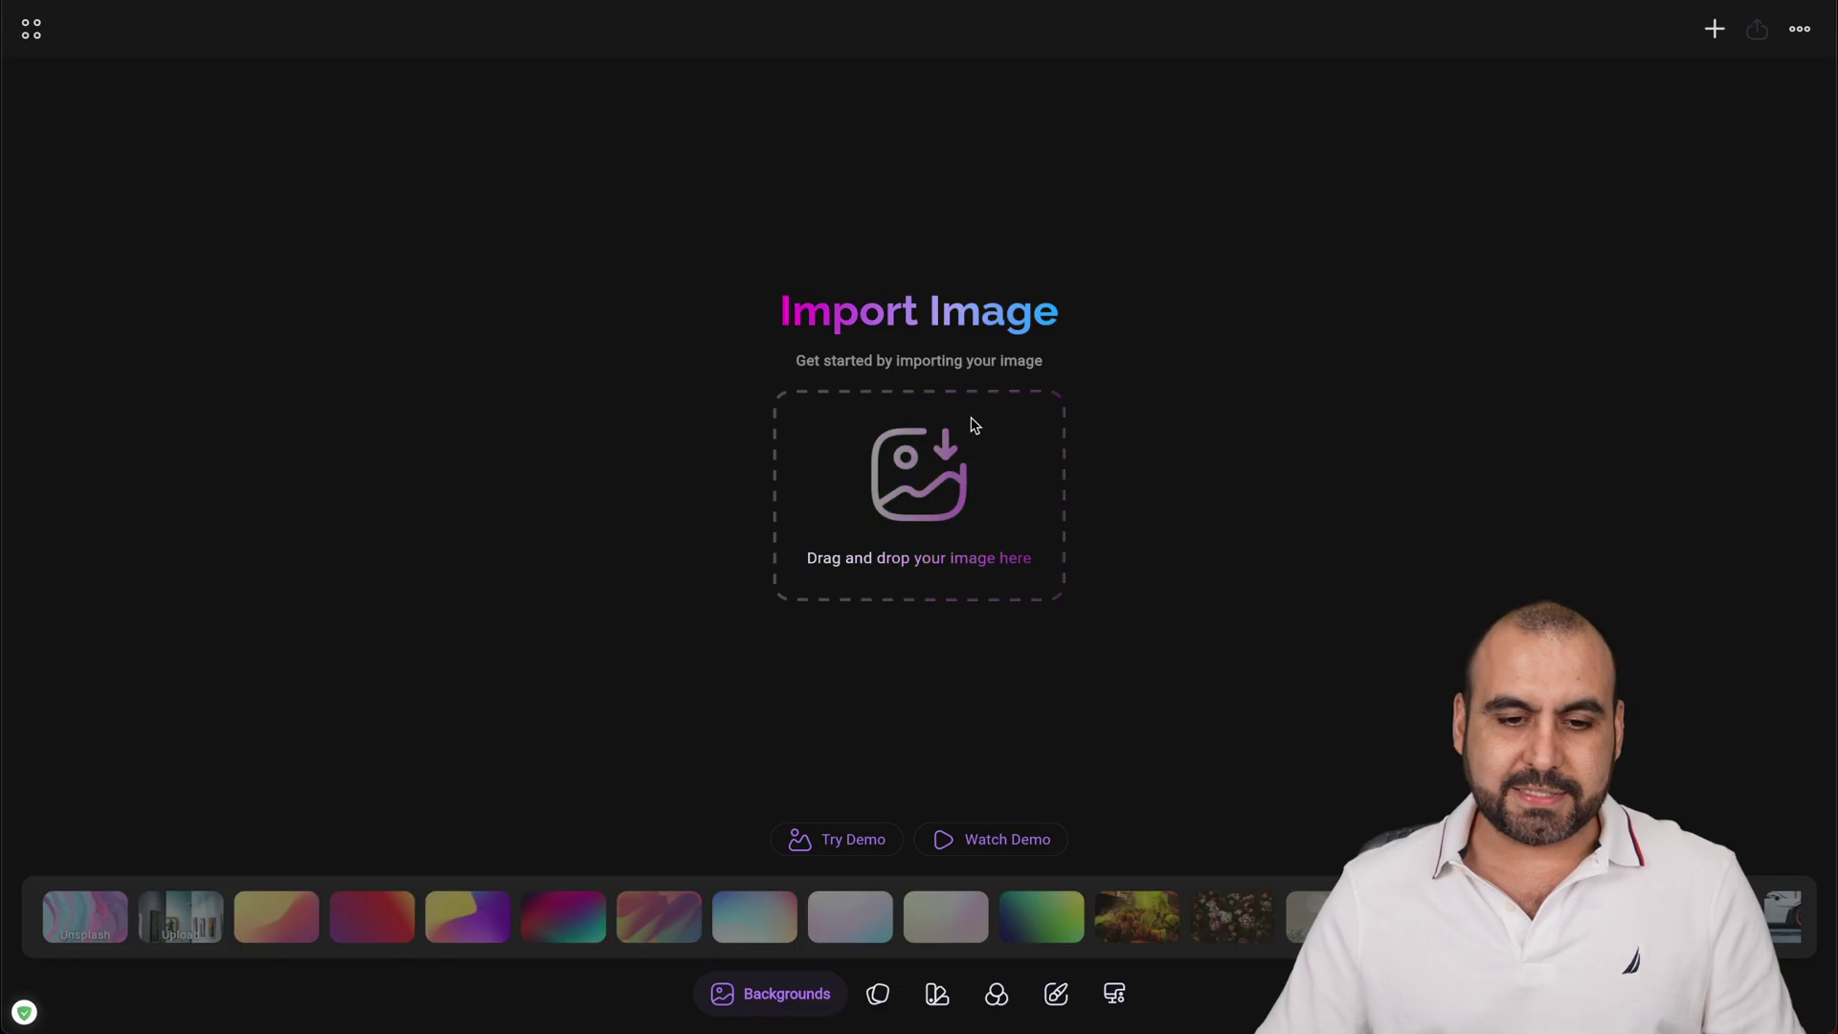
{"action": "left_click", "coordinate": [939, 455]}
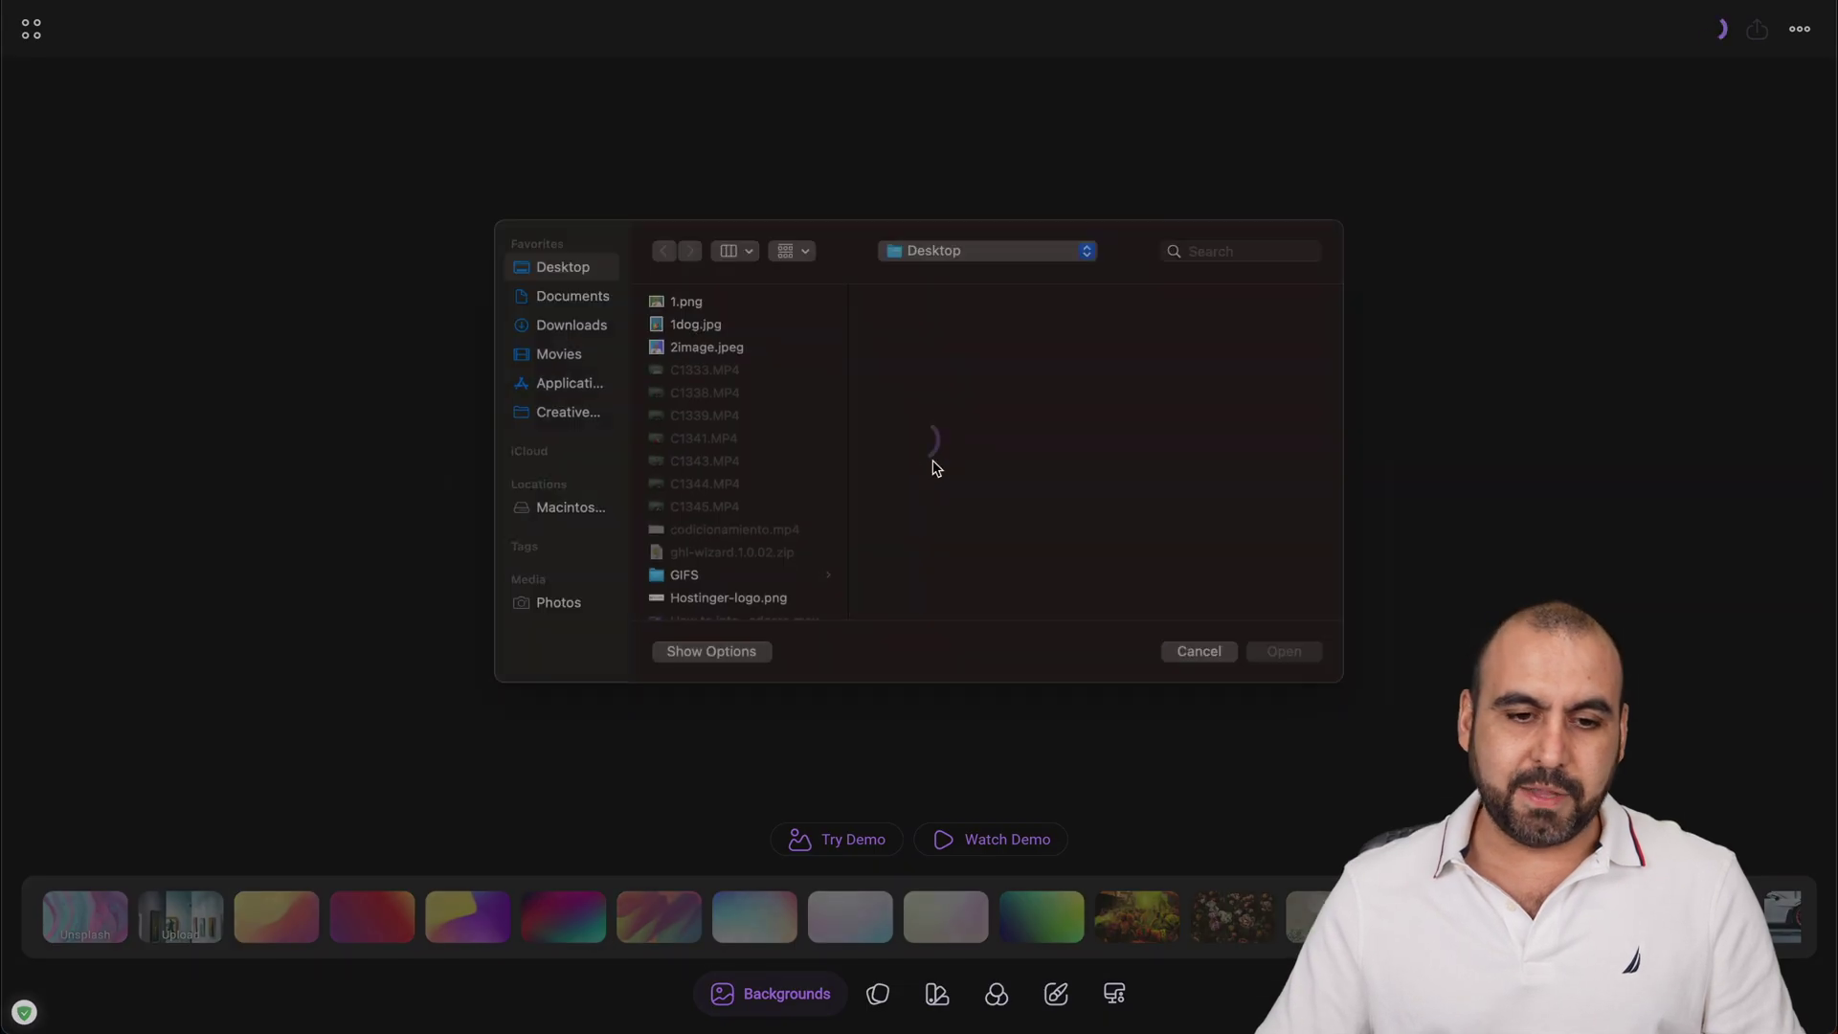
{"action": "scroll", "coordinate": [750, 531], "scroll_direction": "down", "scroll_amount": 10}
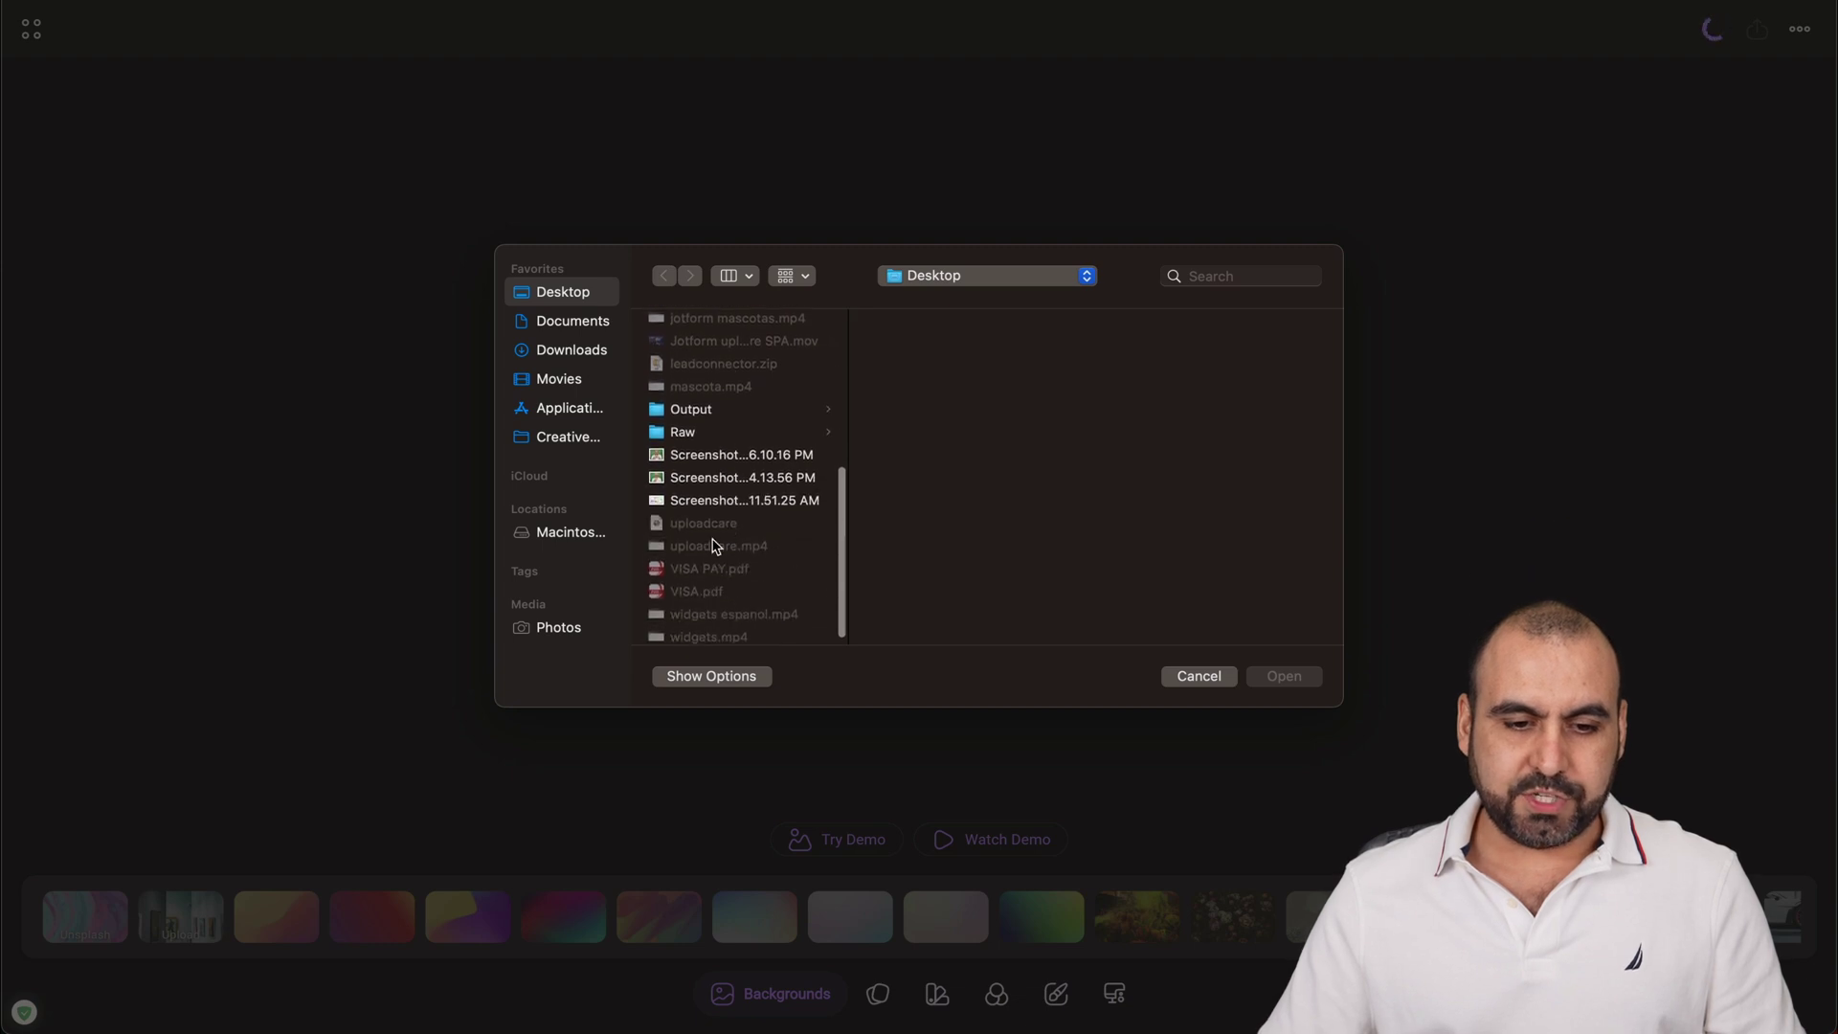
{"action": "left_click", "coordinate": [703, 502]}
{"action": "left_click", "coordinate": [1284, 676]}
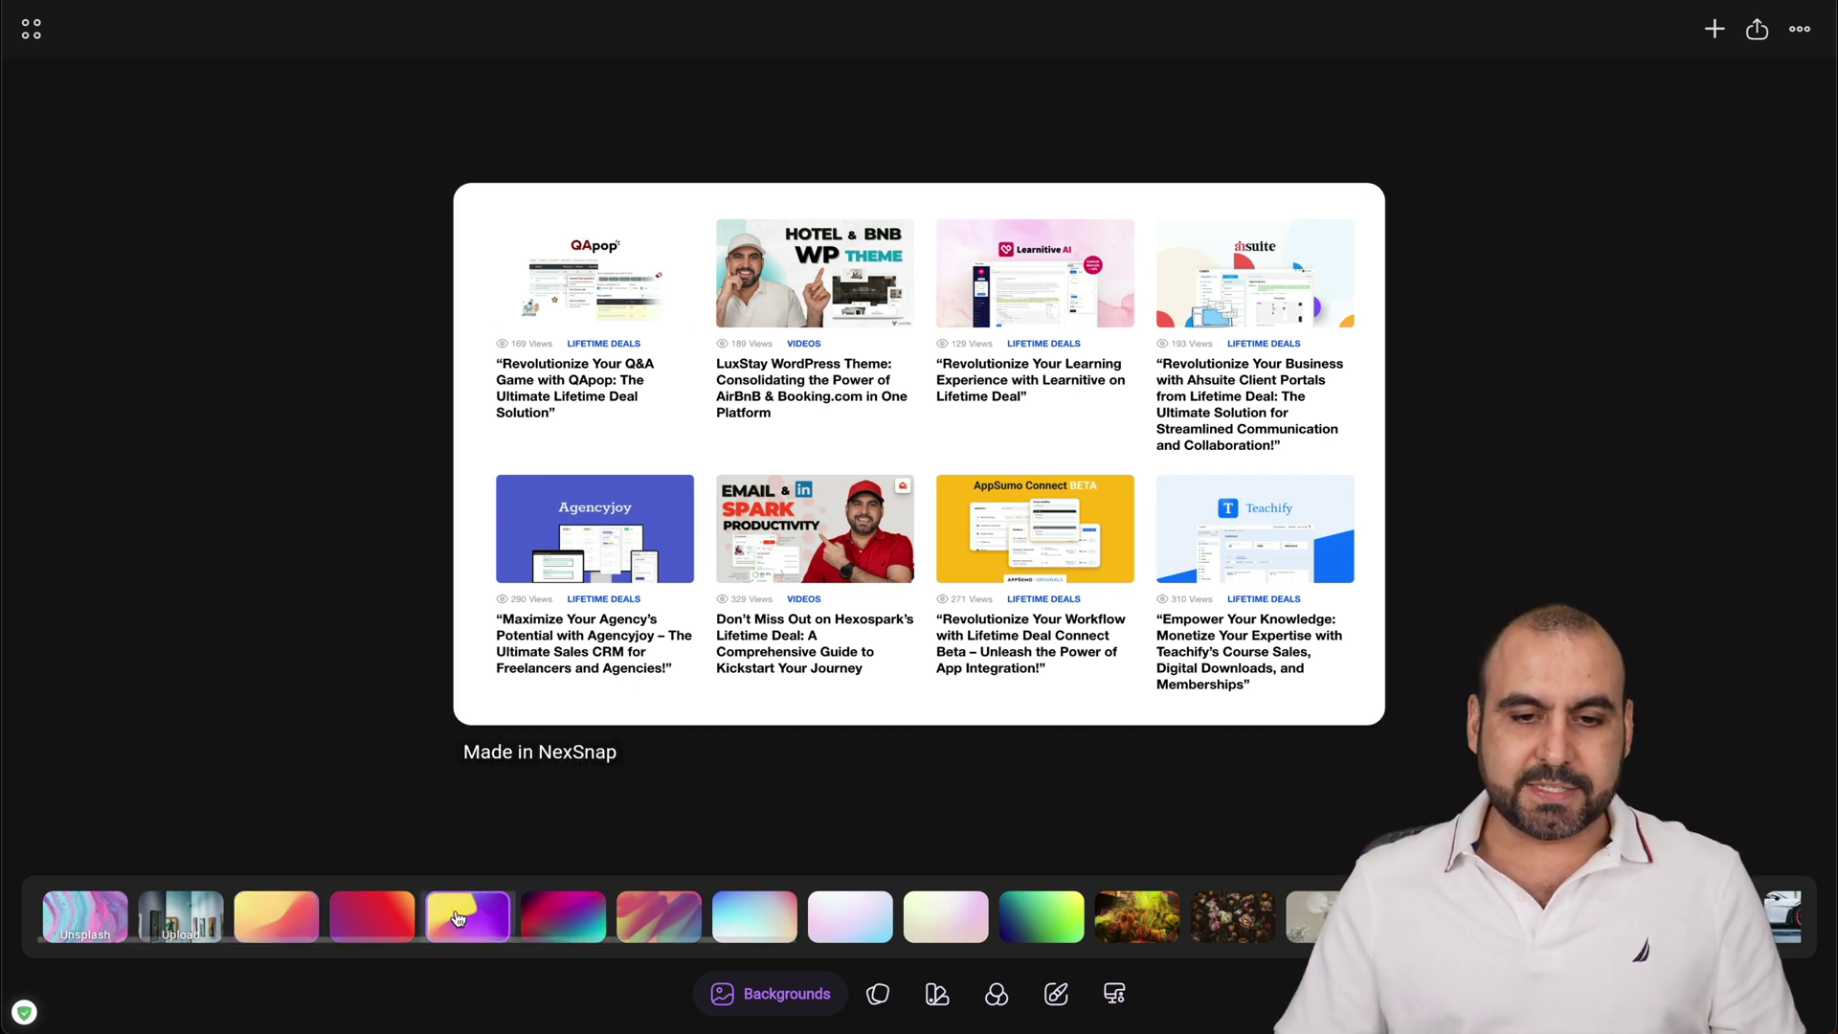
{"action": "left_click", "coordinate": [574, 914]}
Step: Try pale blue-white and green gradient backgrounds, then settle on the colourful festival street photo
{"action": "left_click", "coordinate": [755, 916]}
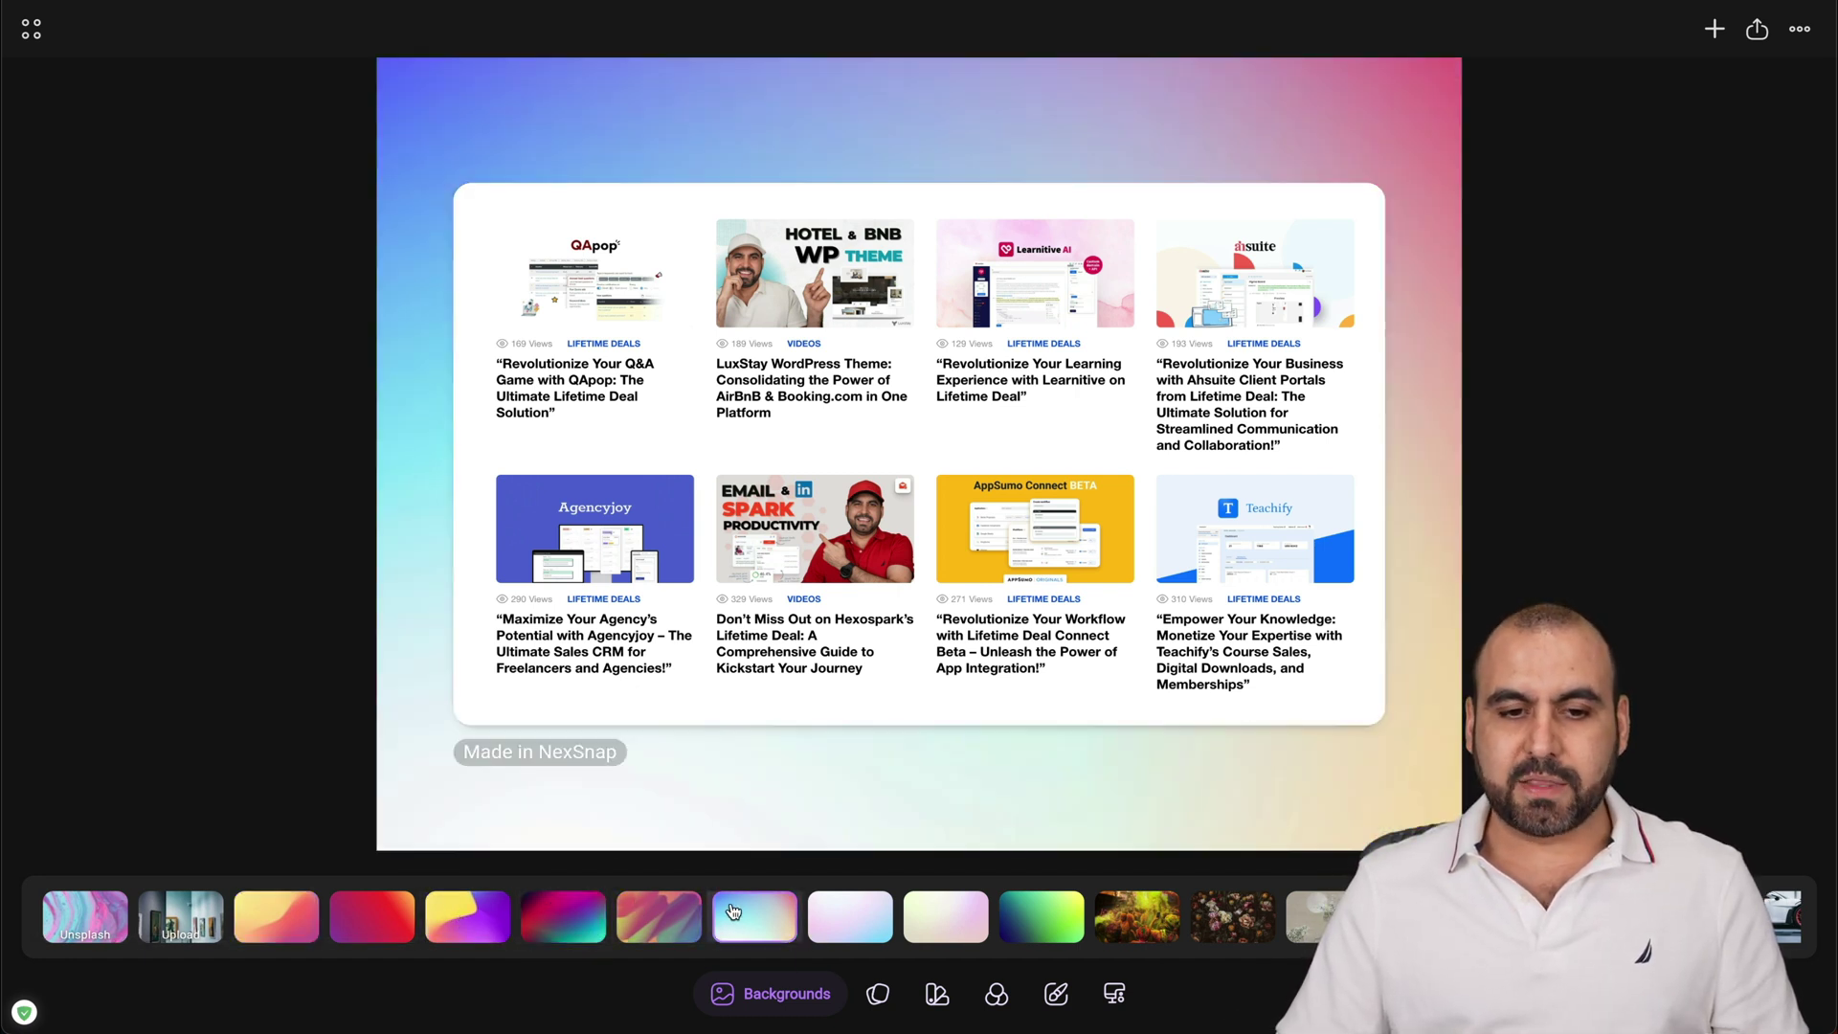
{"action": "left_click", "coordinate": [1052, 918]}
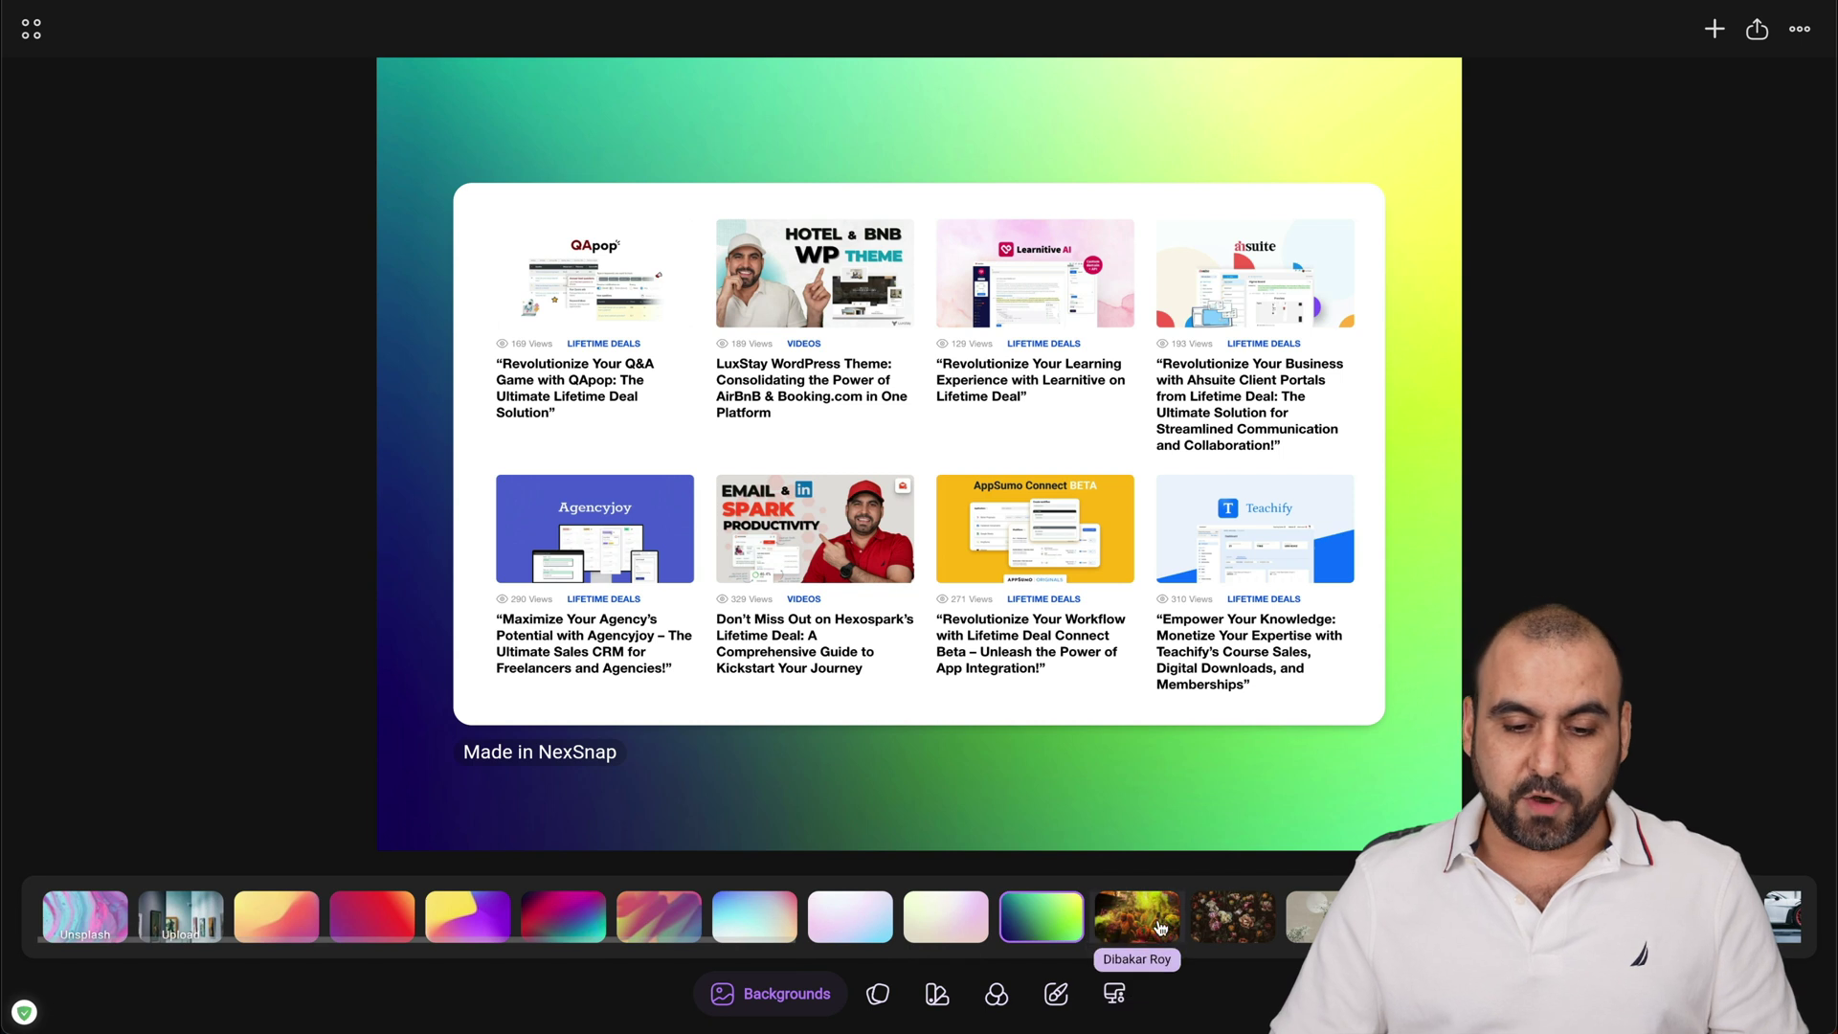
{"action": "left_click", "coordinate": [1161, 928]}
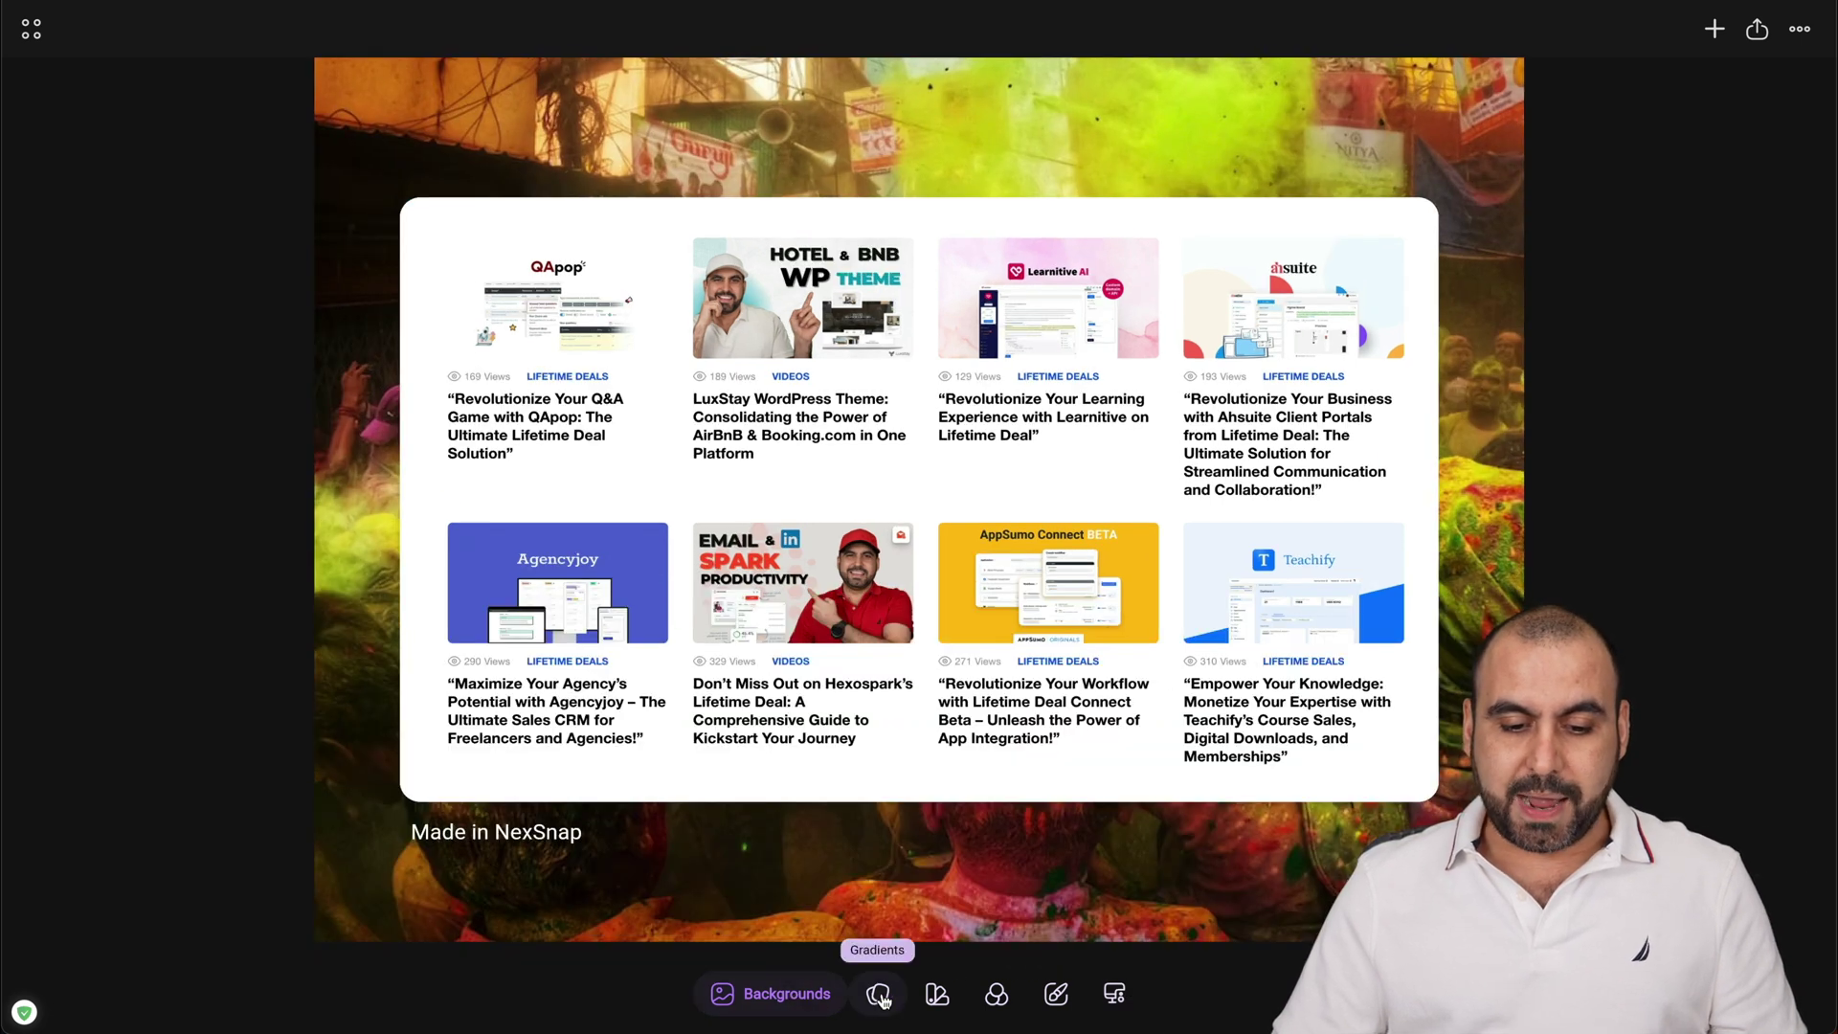
Step: Try blue and teal gradients, then set the magenta gradient as the background
{"action": "left_click", "coordinate": [879, 995]}
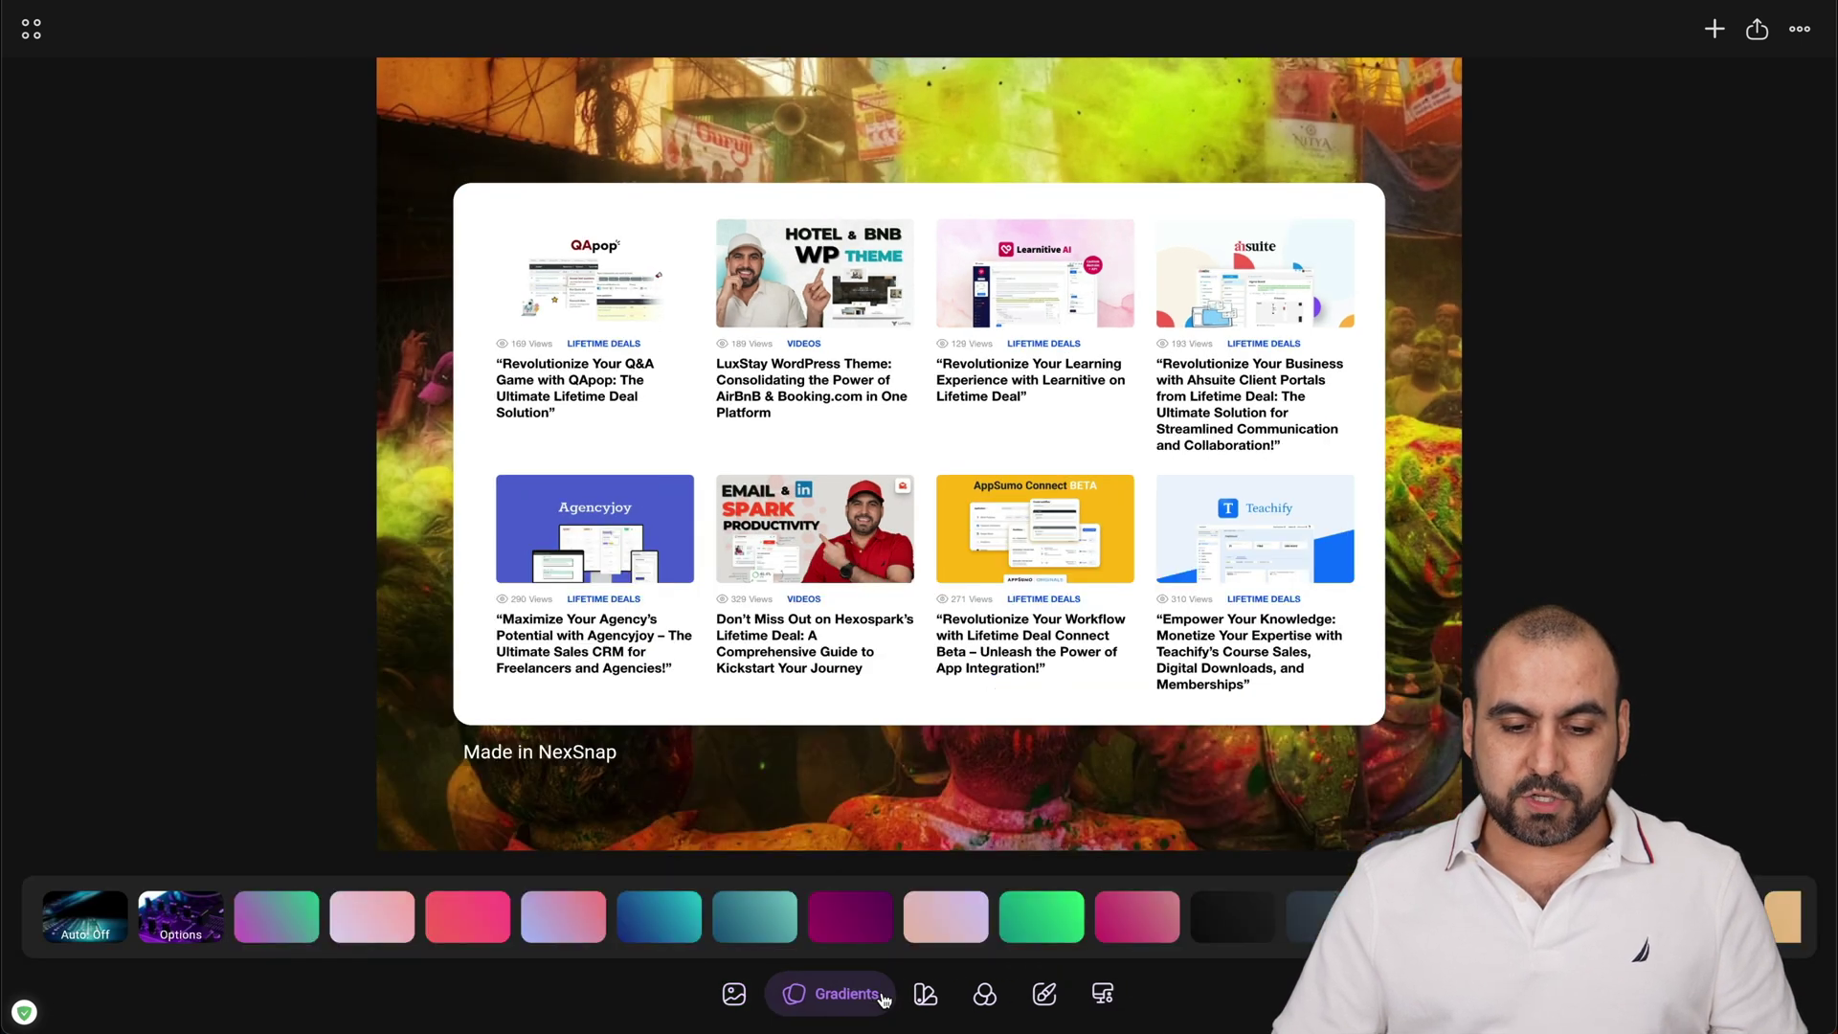
{"action": "left_click", "coordinate": [678, 921]}
{"action": "left_click", "coordinate": [733, 922]}
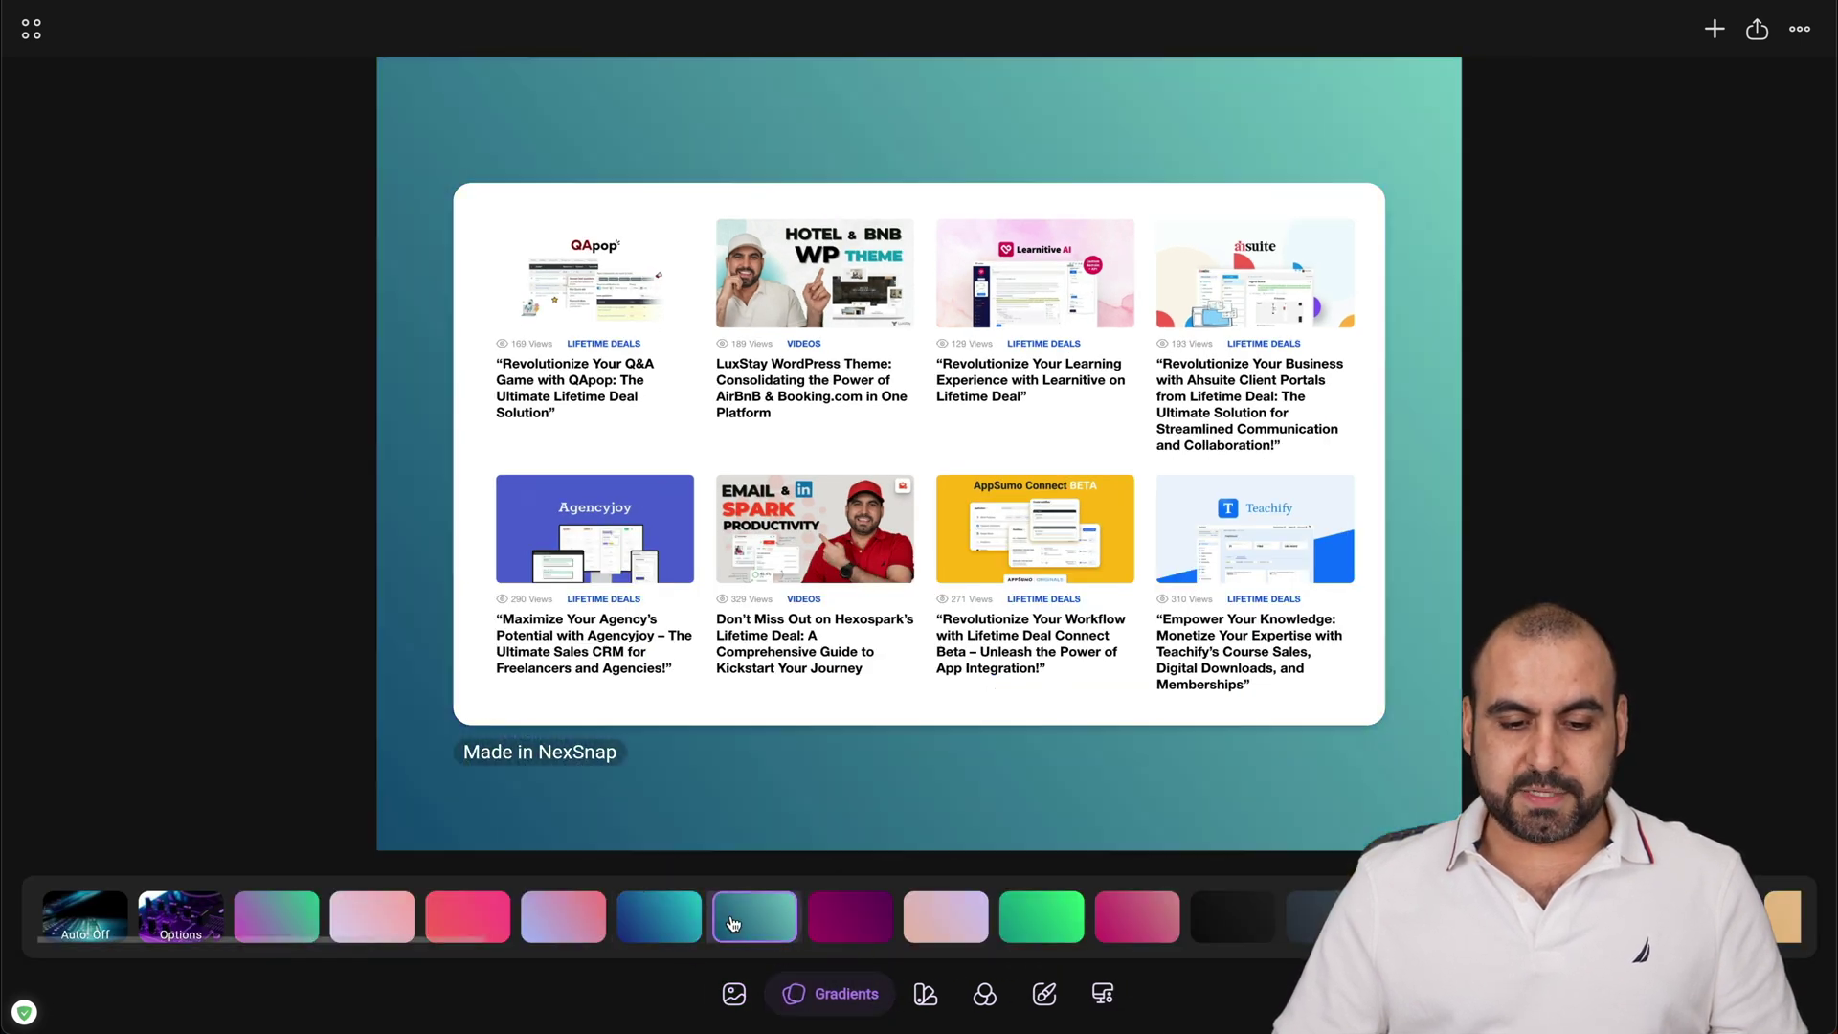
{"action": "left_click", "coordinate": [849, 919]}
Step: Browse the Colors, Effects, Annotations and Frames categories, then return to Backgrounds
{"action": "left_click", "coordinate": [924, 996]}
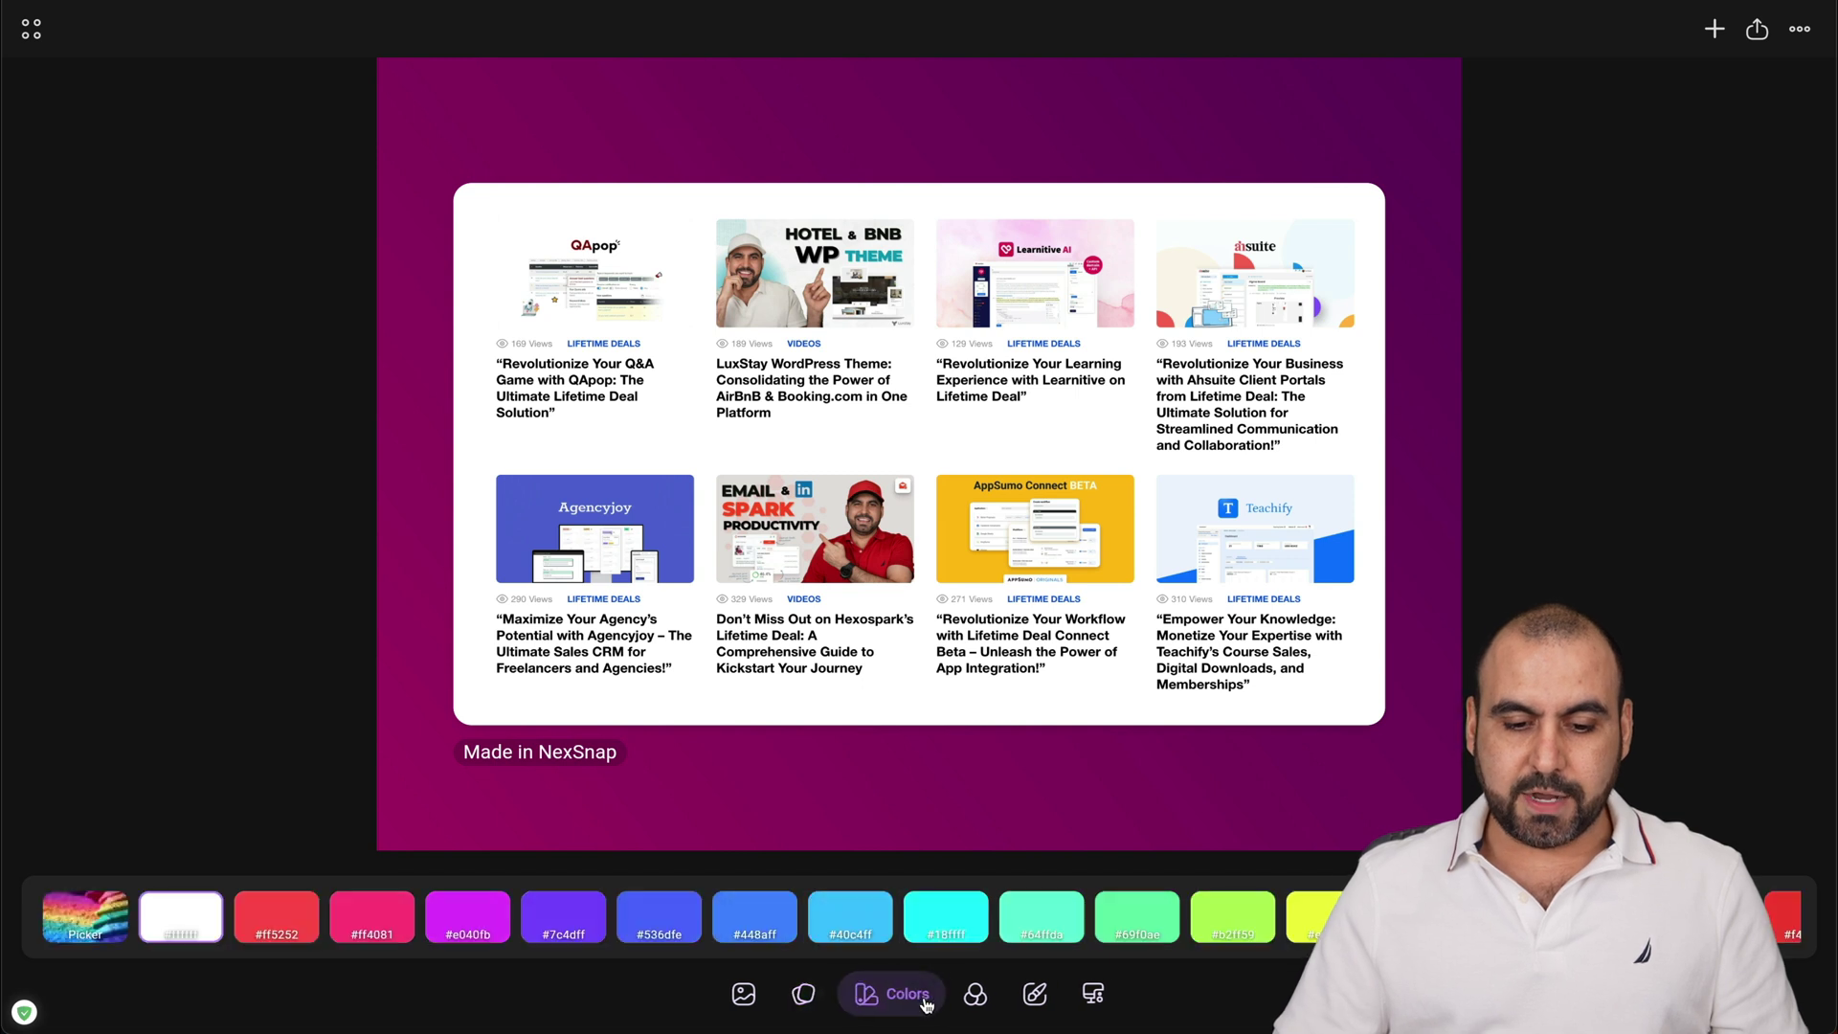
{"action": "left_click", "coordinate": [975, 996]}
{"action": "left_click", "coordinate": [1030, 996]}
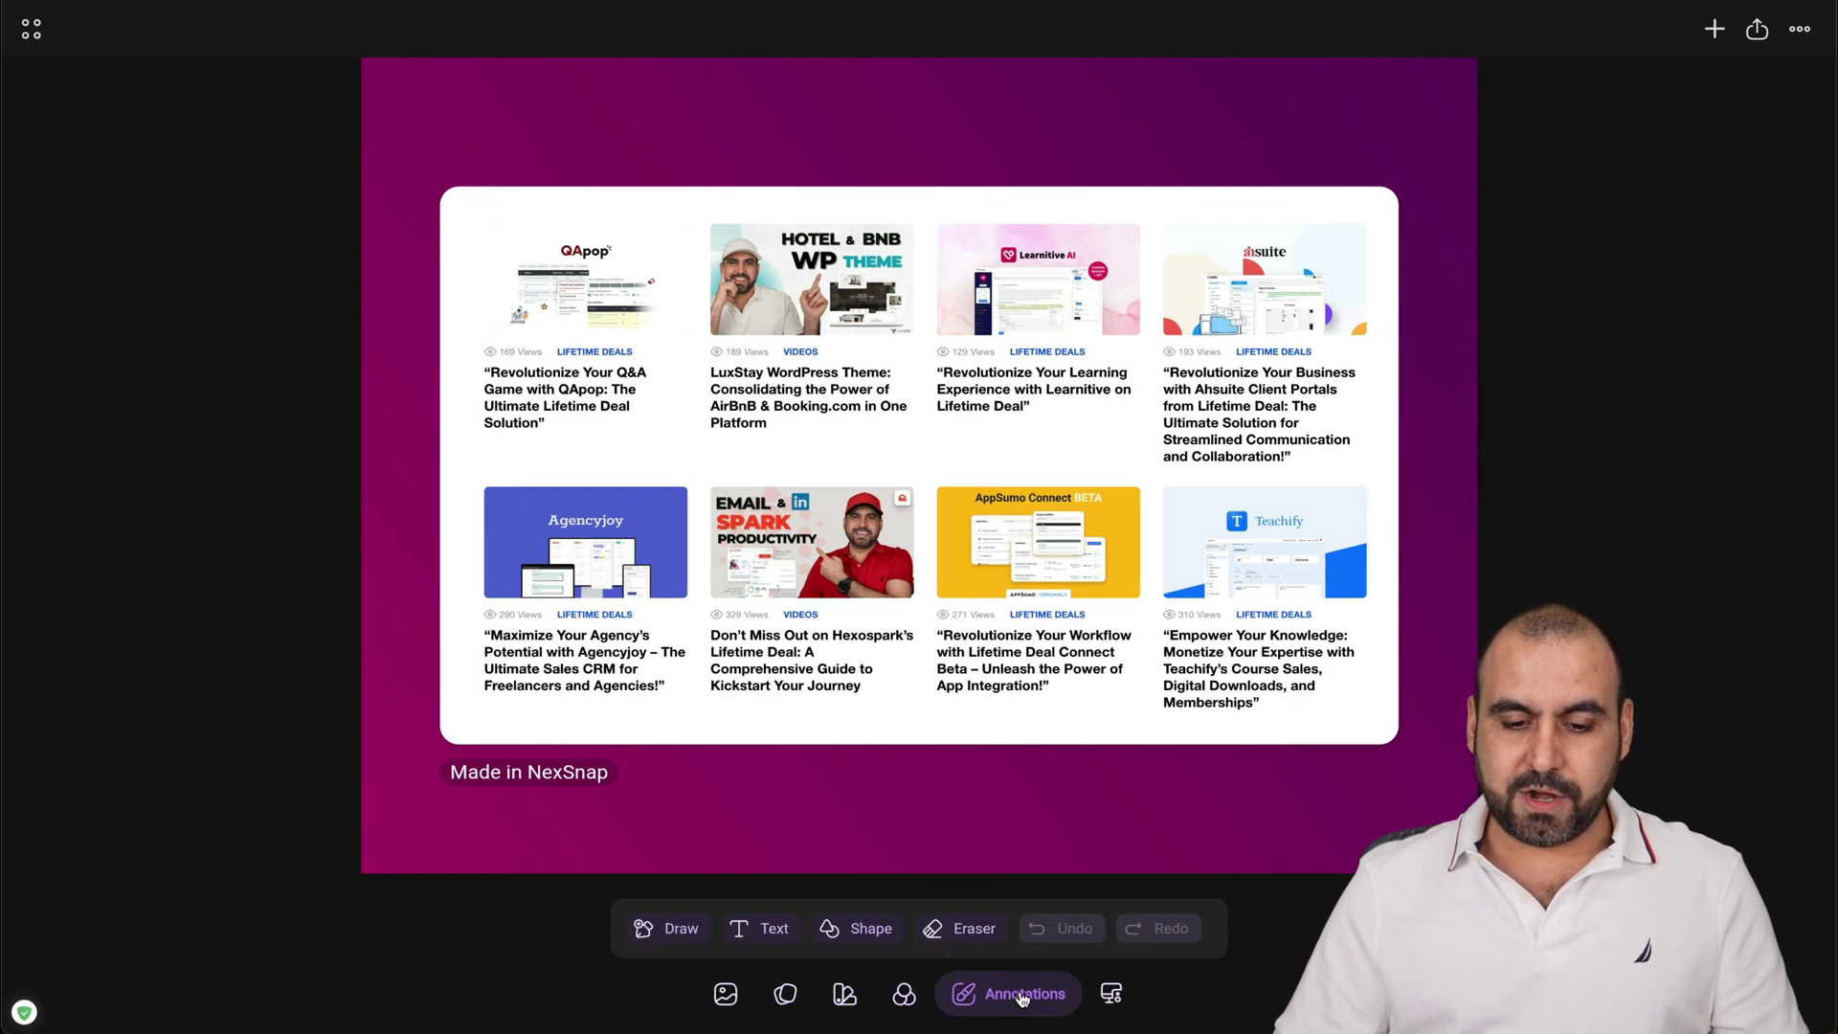
{"action": "left_click", "coordinate": [1120, 998]}
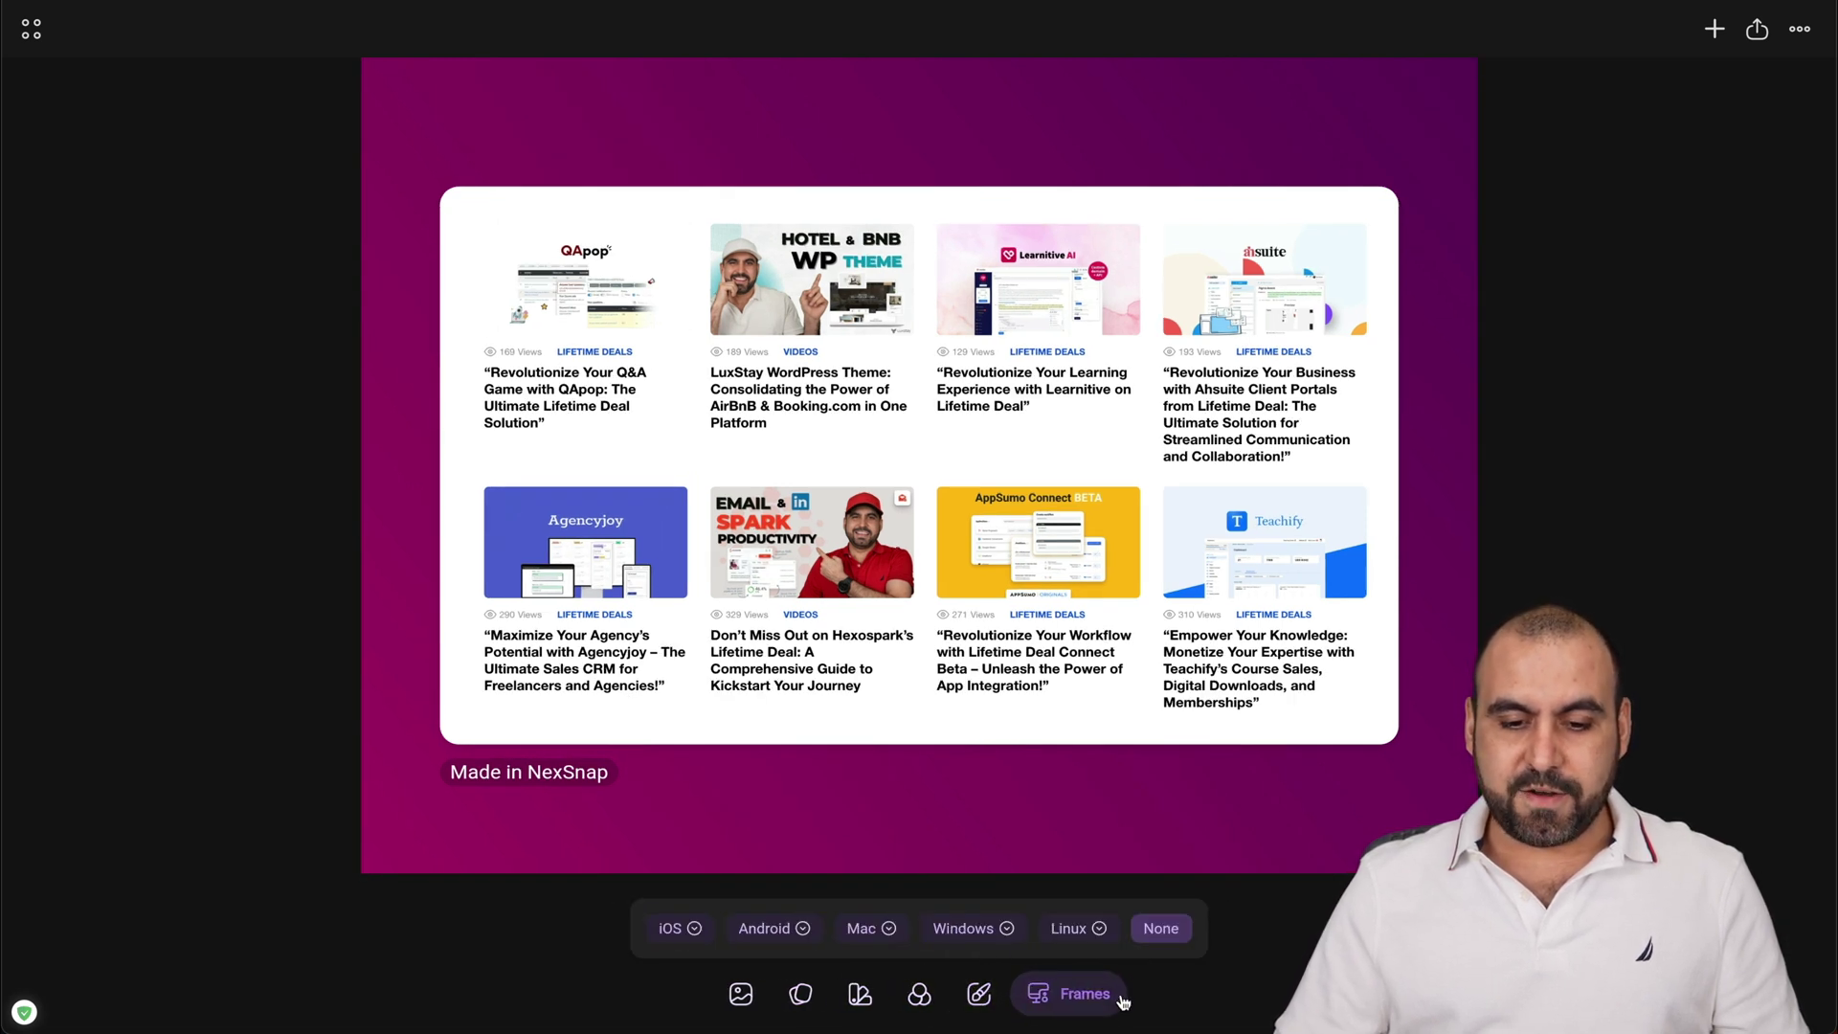
{"action": "left_click", "coordinate": [734, 998]}
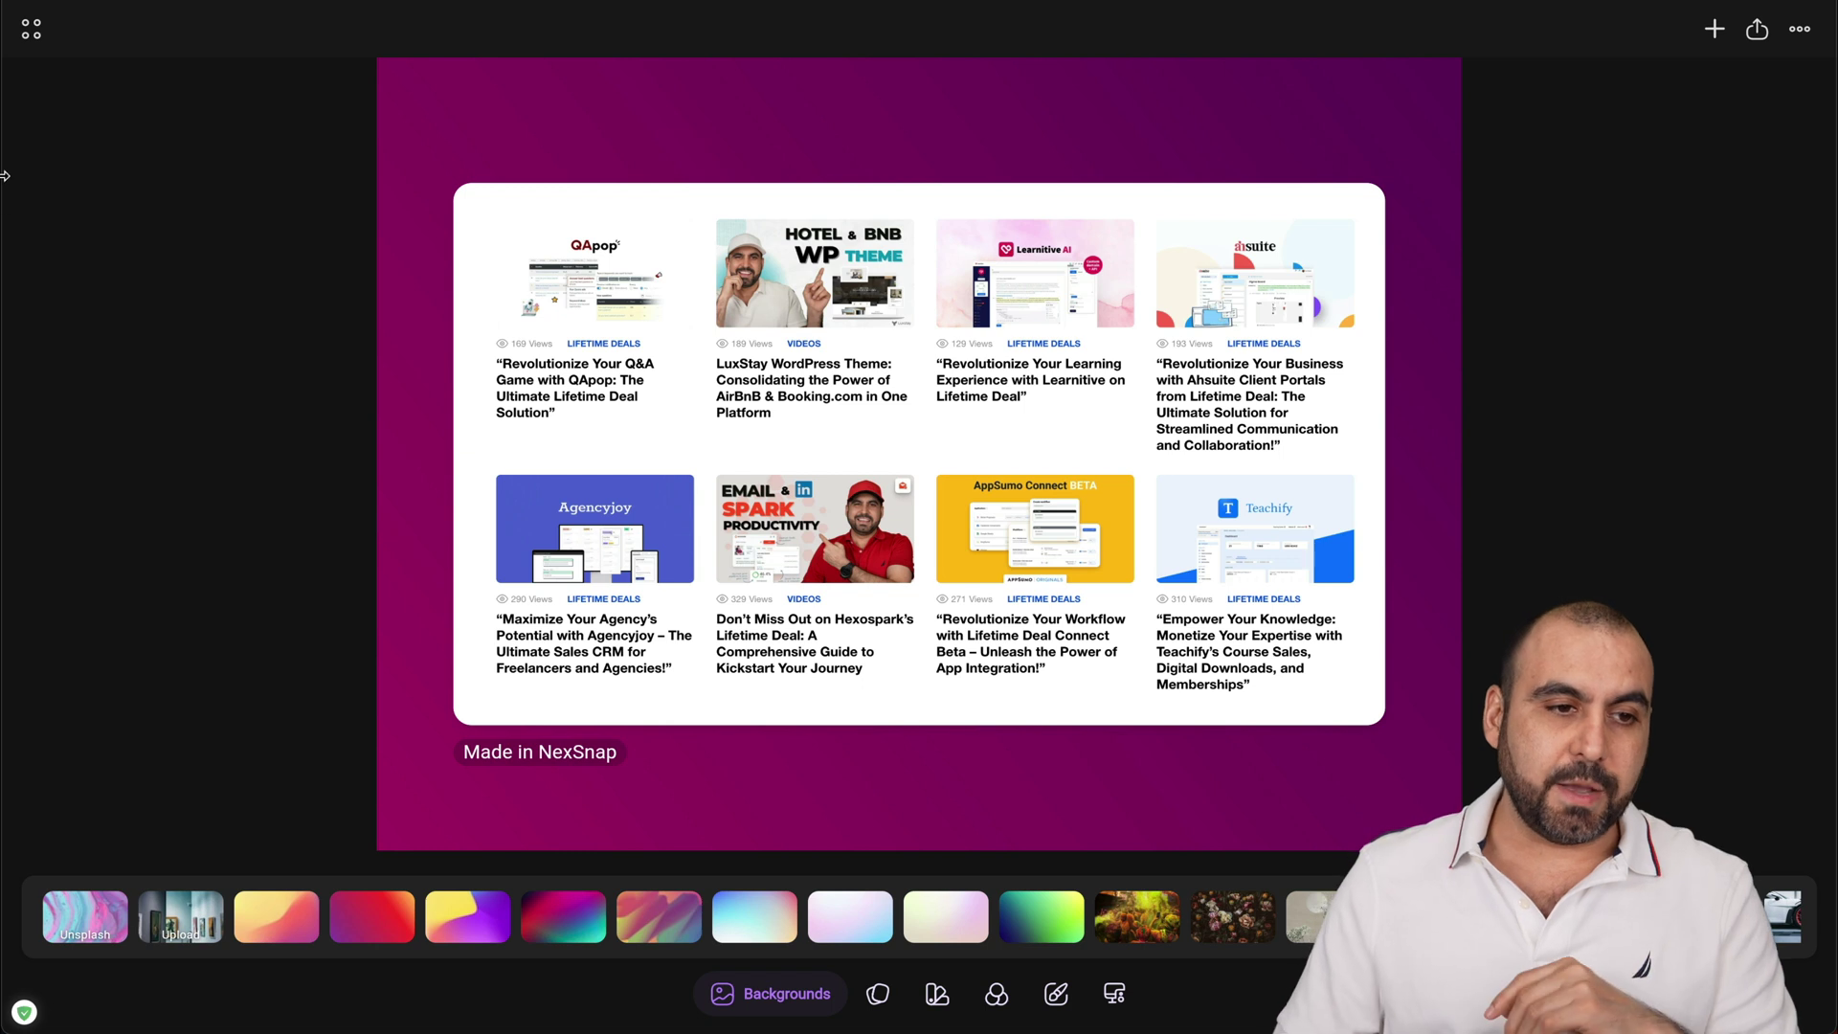
Step: Set the screenshot's border to 14, corner radius to 26 and scale to 95%, keeping full opacity
{"action": "left_click", "coordinate": [32, 29]}
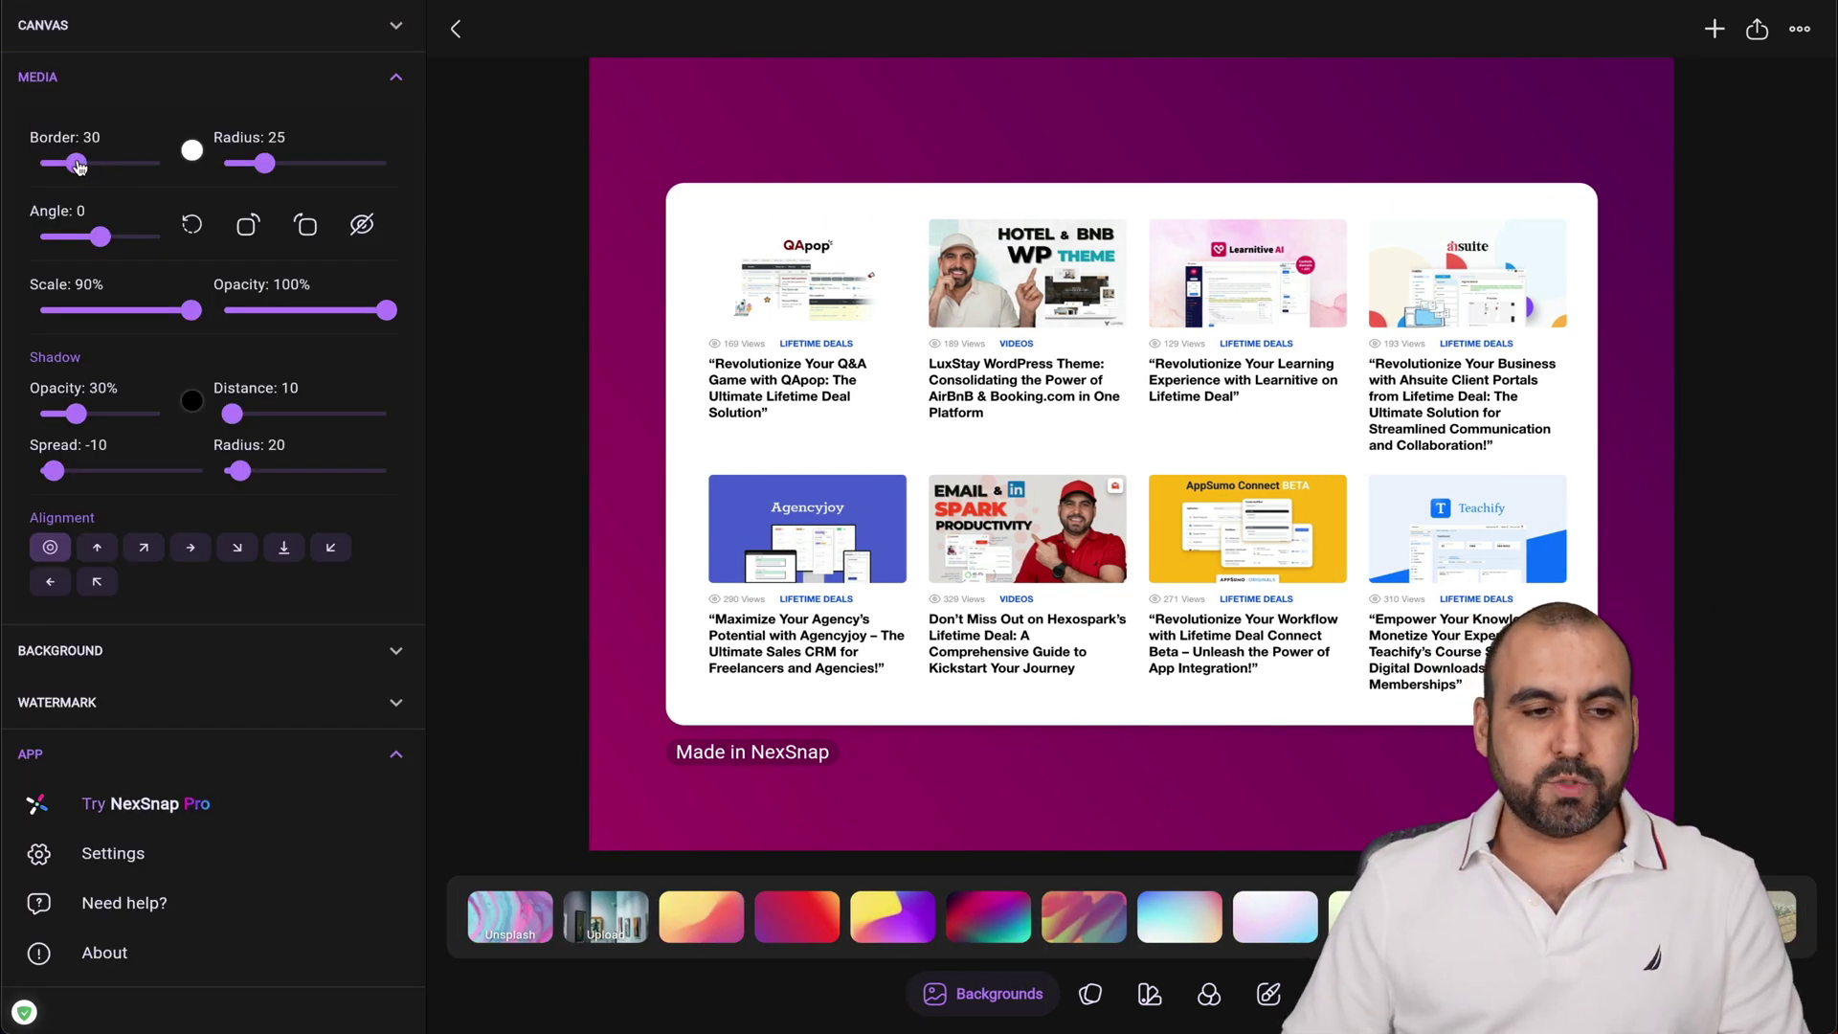
{"action": "mouse_move", "coordinate": [79, 168]}
{"action": "left_mouse_down"}
{"action": "mouse_move", "coordinate": [96, 168]}
{"action": "mouse_move", "coordinate": [62, 171]}
{"action": "mouse_move", "coordinate": [111, 163]}
{"action": "mouse_move", "coordinate": [32, 163]}
{"action": "mouse_move", "coordinate": [159, 166]}
{"action": "mouse_move", "coordinate": [57, 174]}
{"action": "left_mouse_up"}
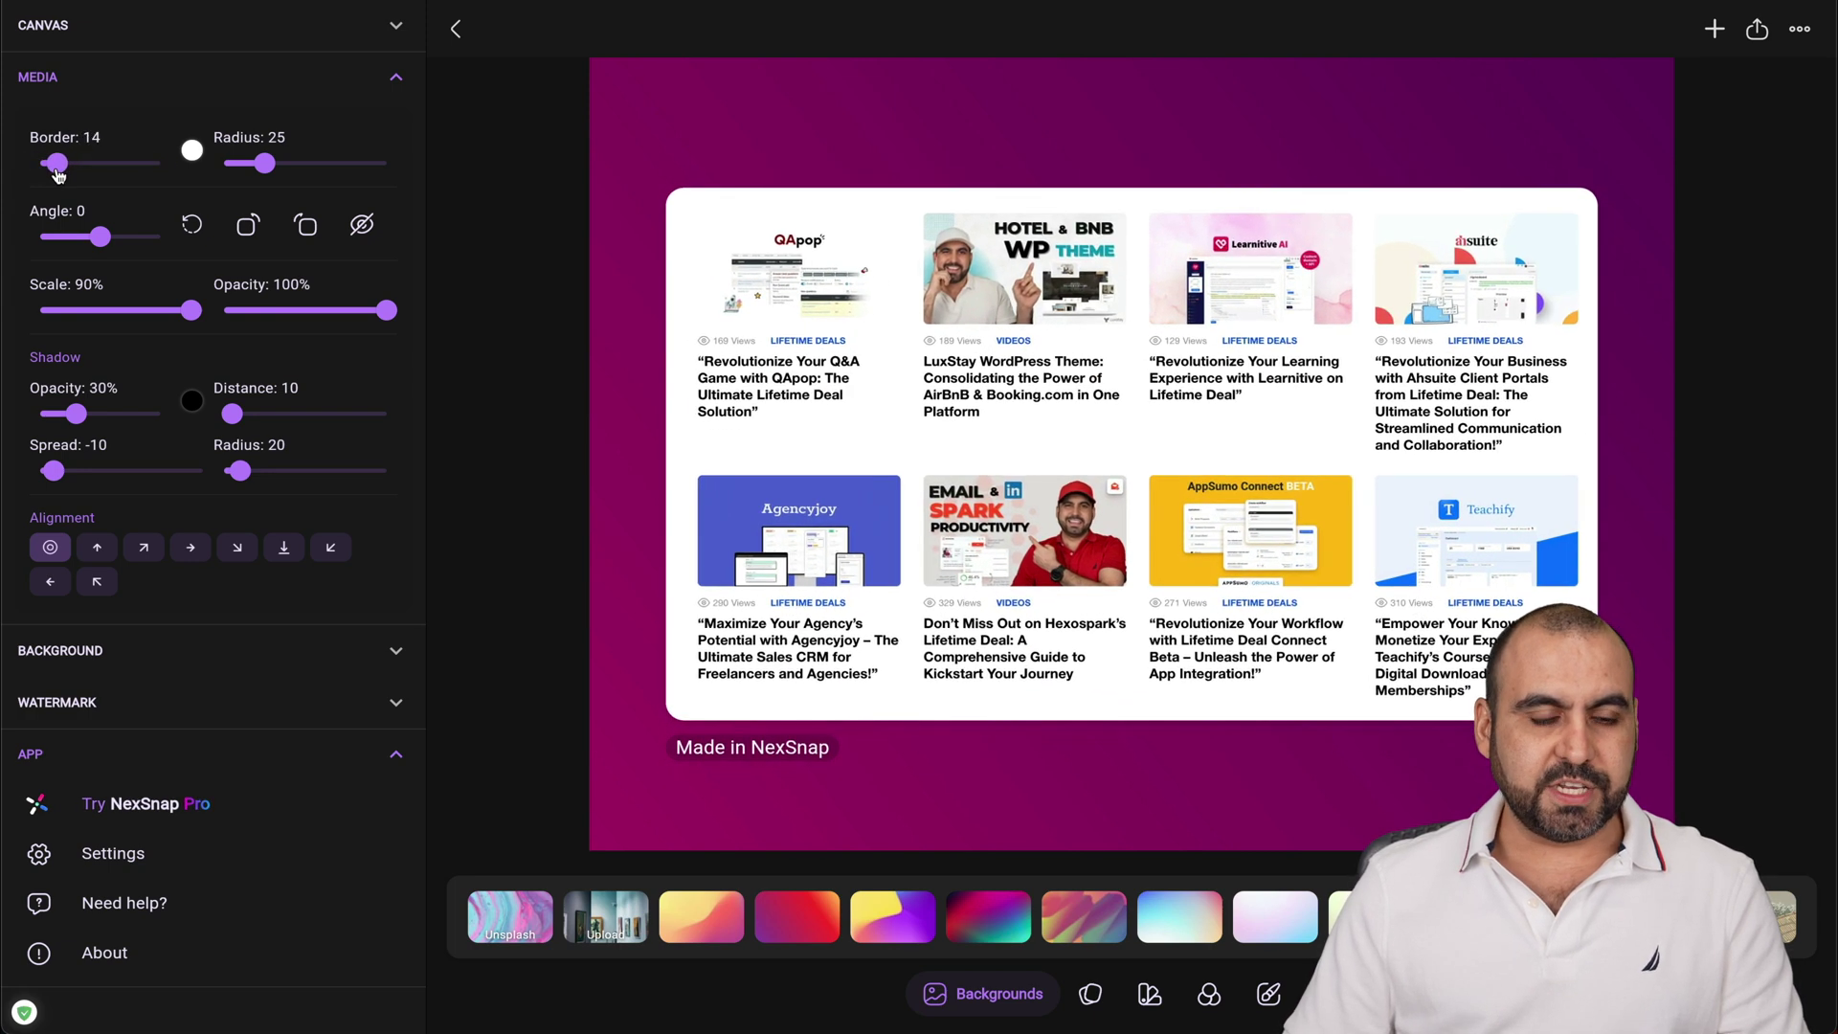
{"action": "mouse_move", "coordinate": [264, 166]}
{"action": "left_mouse_down"}
{"action": "mouse_move", "coordinate": [242, 165]}
{"action": "mouse_move", "coordinate": [411, 158]}
{"action": "mouse_move", "coordinate": [213, 180]}
{"action": "mouse_move", "coordinate": [269, 185]}
{"action": "left_mouse_up"}
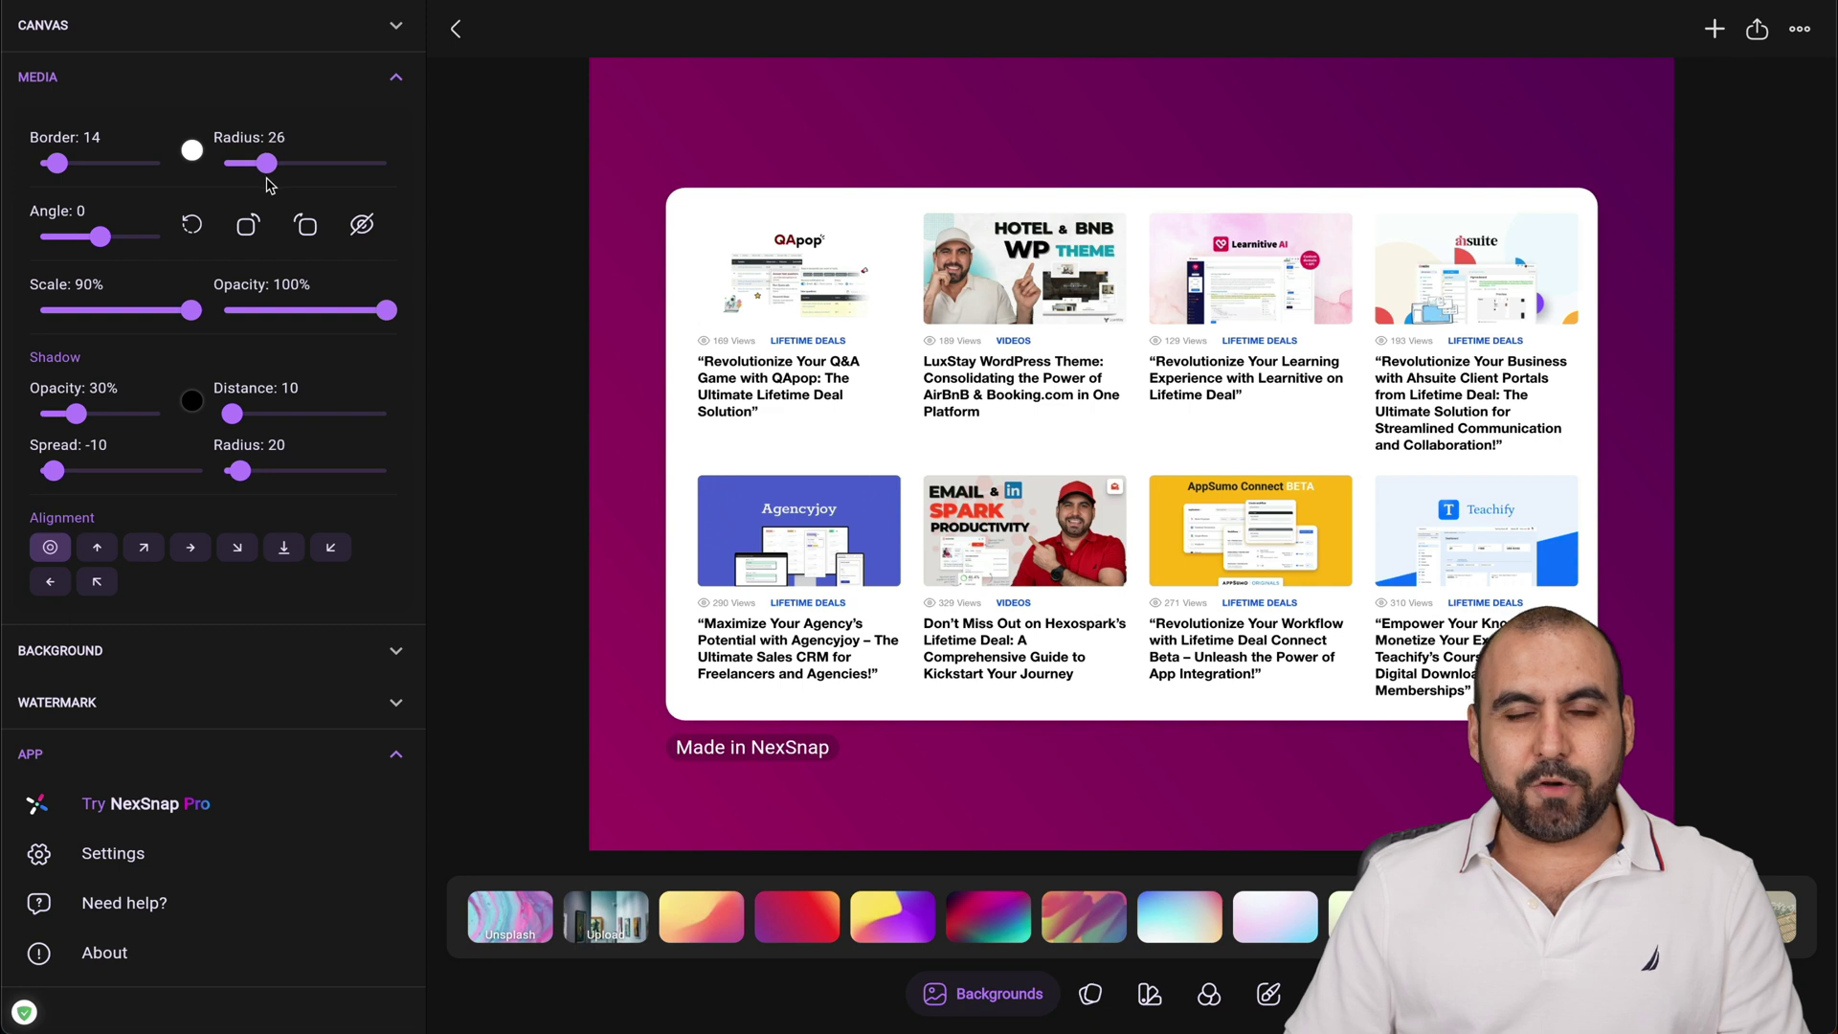
{"action": "left_click_drag", "start_coordinate": [101, 236], "coordinate": [102, 238]}
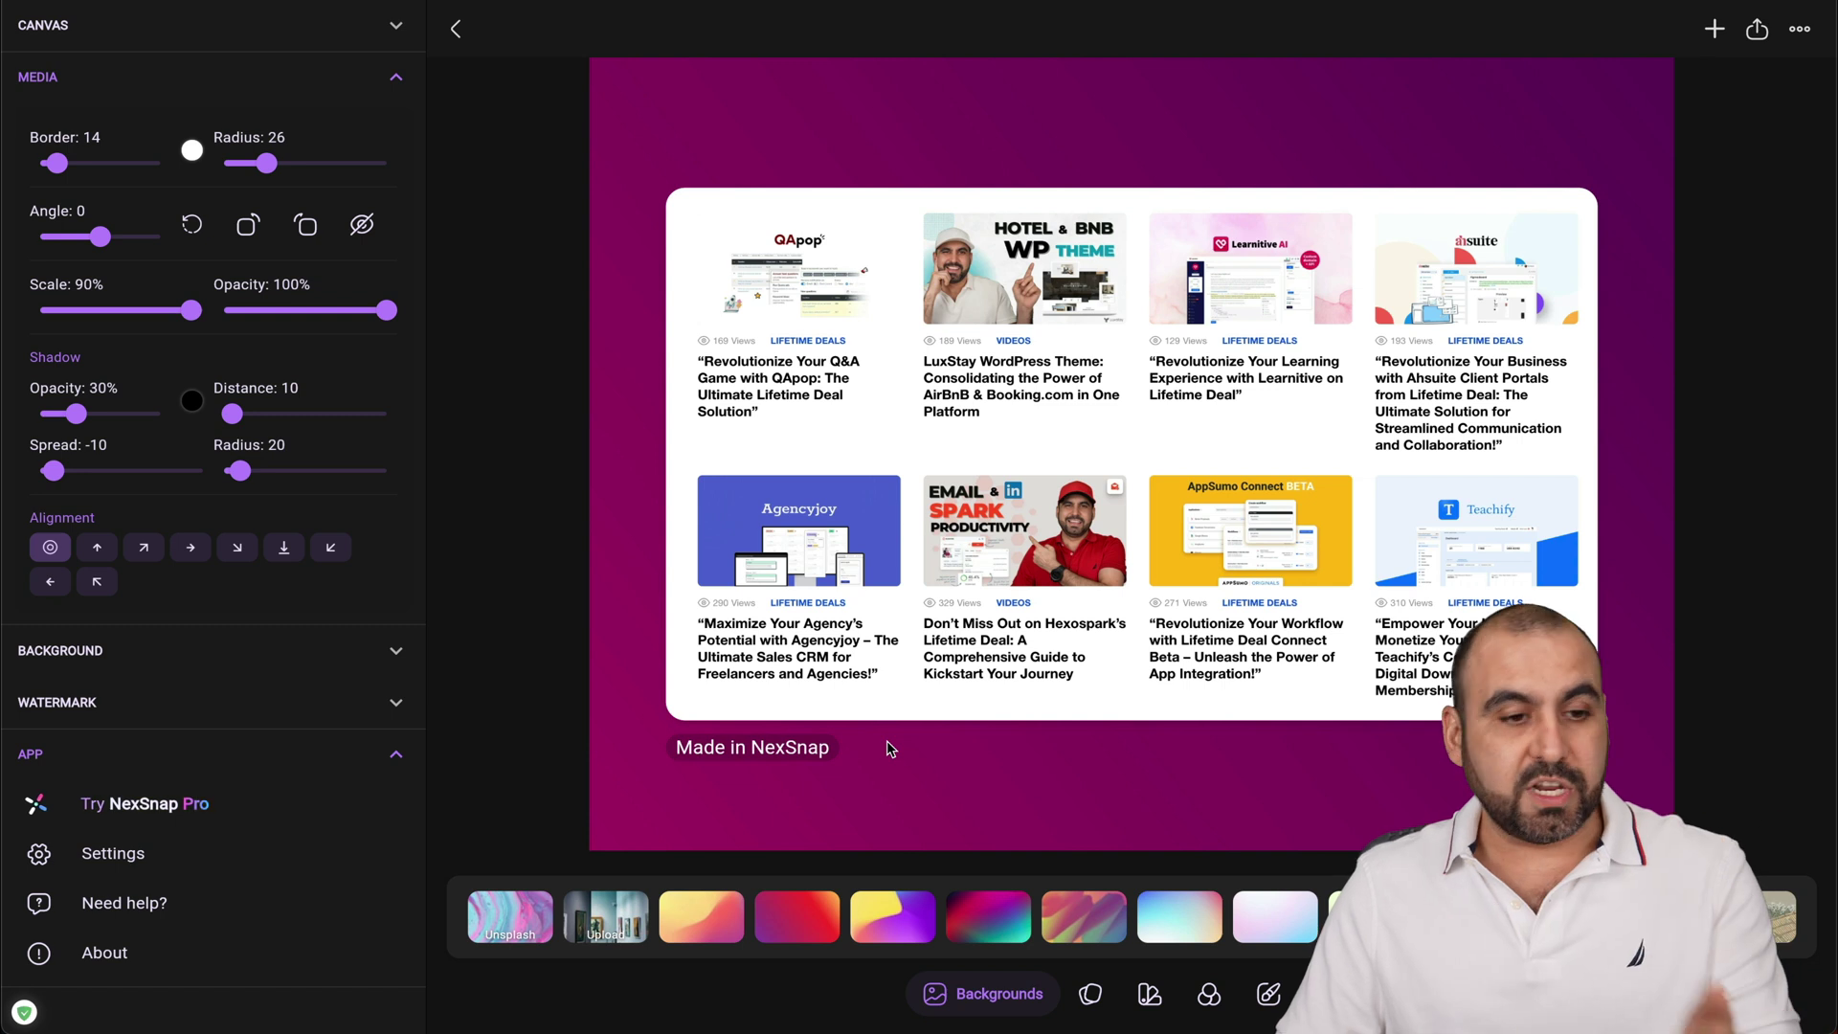
{"action": "mouse_move", "coordinate": [185, 321]}
{"action": "left_mouse_down"}
{"action": "mouse_move", "coordinate": [150, 322]}
{"action": "mouse_move", "coordinate": [216, 326]}
{"action": "left_mouse_up"}
{"action": "mouse_move", "coordinate": [384, 311]}
{"action": "left_mouse_down"}
{"action": "mouse_move", "coordinate": [325, 310]}
{"action": "mouse_move", "coordinate": [386, 310]}
{"action": "left_mouse_up"}
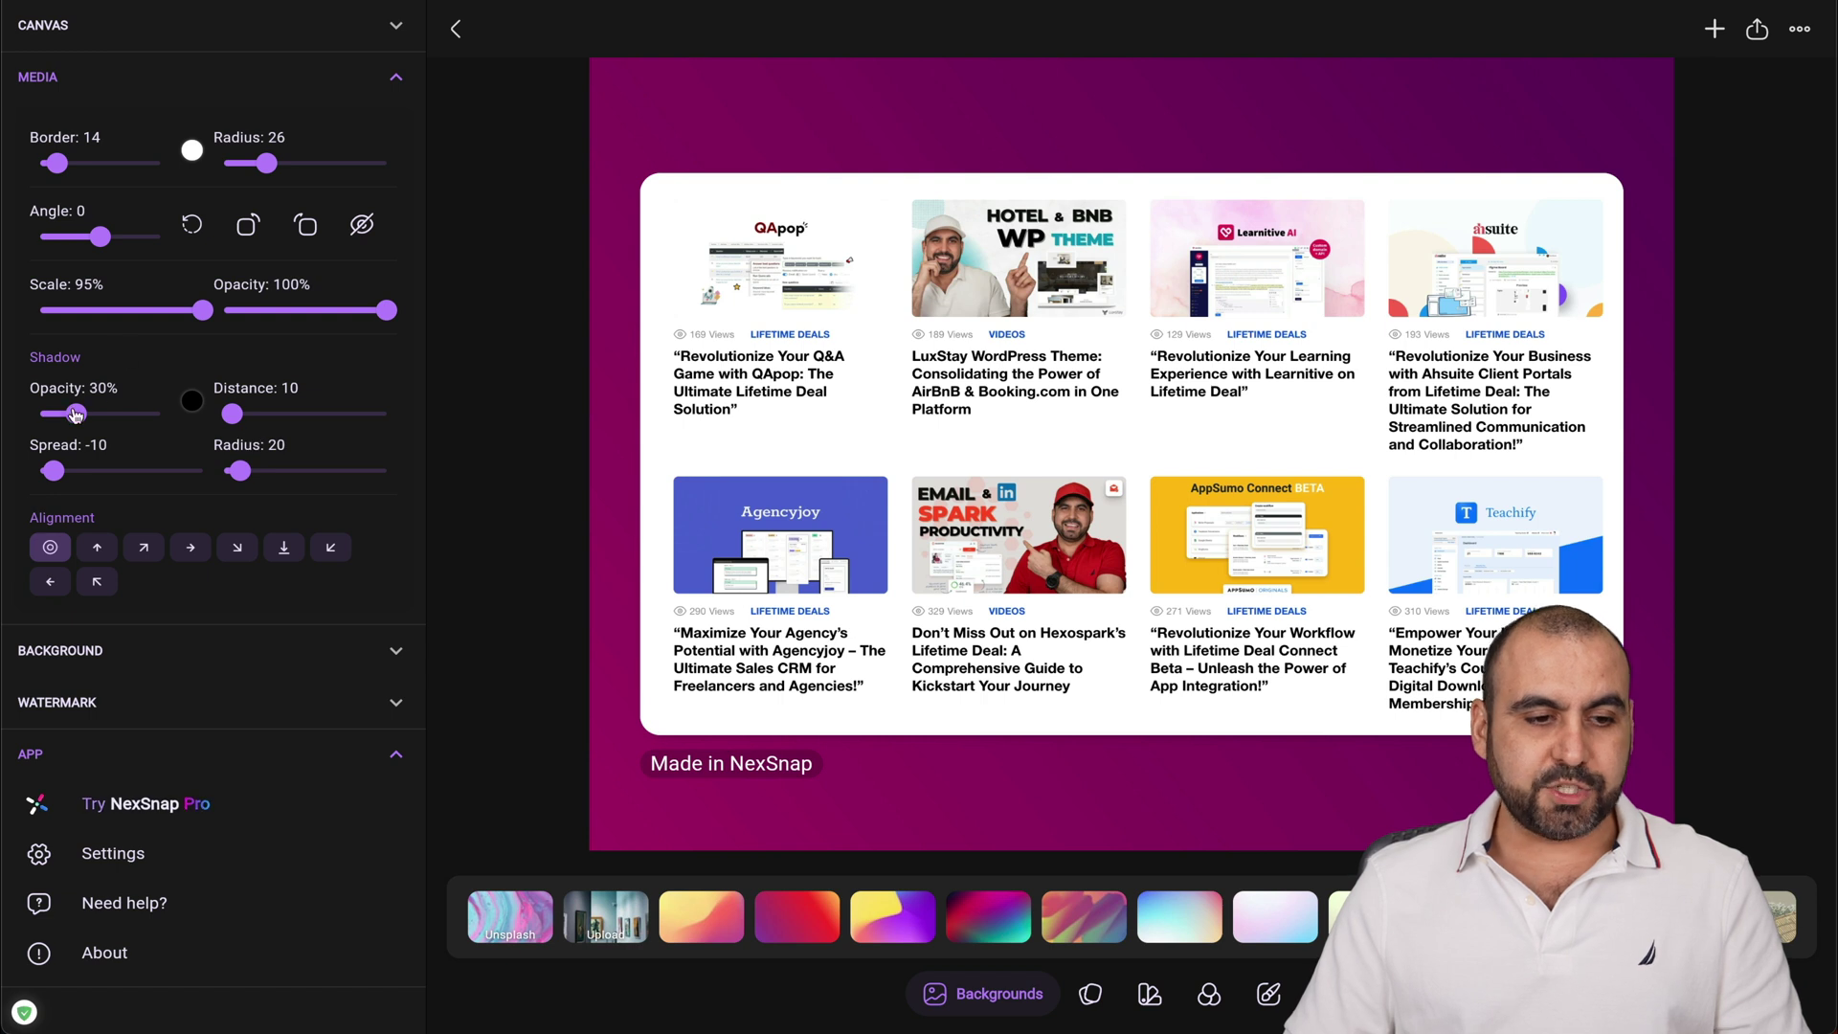
Step: Try top and right alignments, then re-centre the screenshot on the canvas
{"action": "left_click", "coordinate": [96, 547]}
{"action": "left_click", "coordinate": [191, 547]}
{"action": "left_click", "coordinate": [50, 546]}
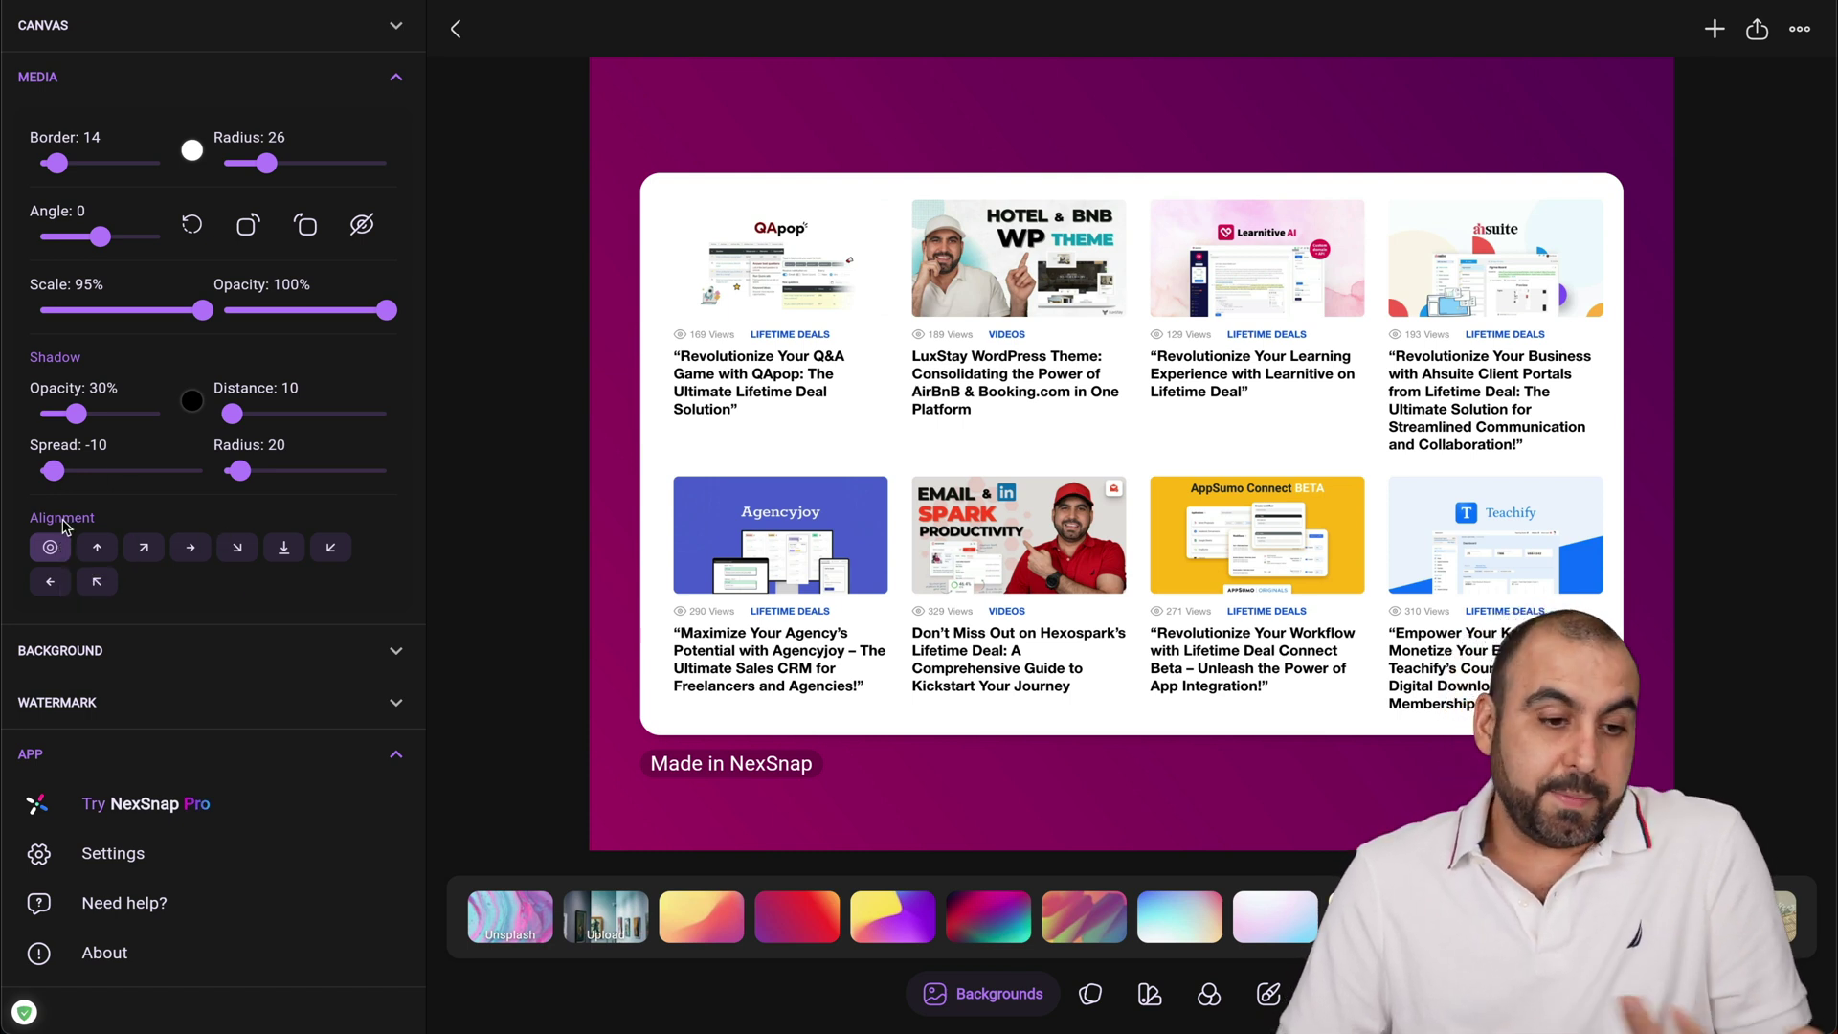
Step: Toggle the magenta background's visibility off and on, leaving it shown, and expand the watermark settings
{"action": "left_click", "coordinate": [179, 651]}
{"action": "scroll", "coordinate": [216, 637], "scroll_direction": "down", "scroll_amount": 1}
{"action": "left_click", "coordinate": [376, 602]}
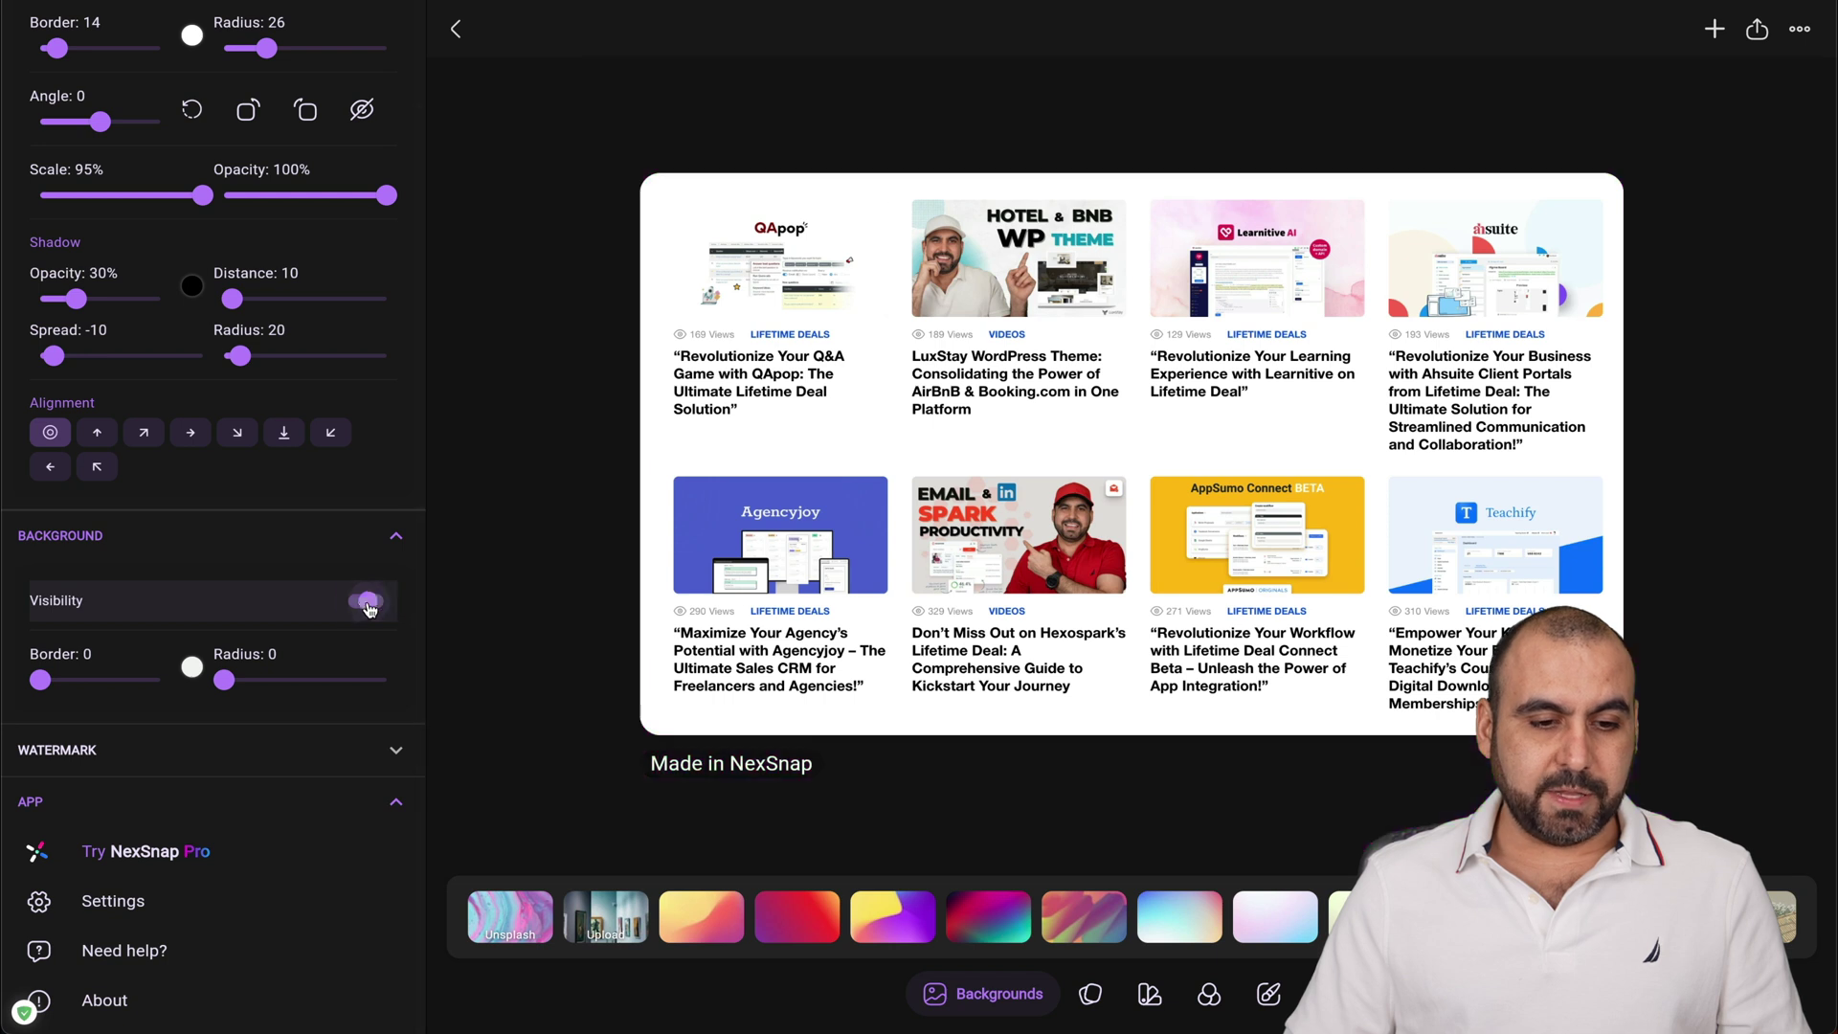
{"action": "left_click", "coordinate": [370, 607]}
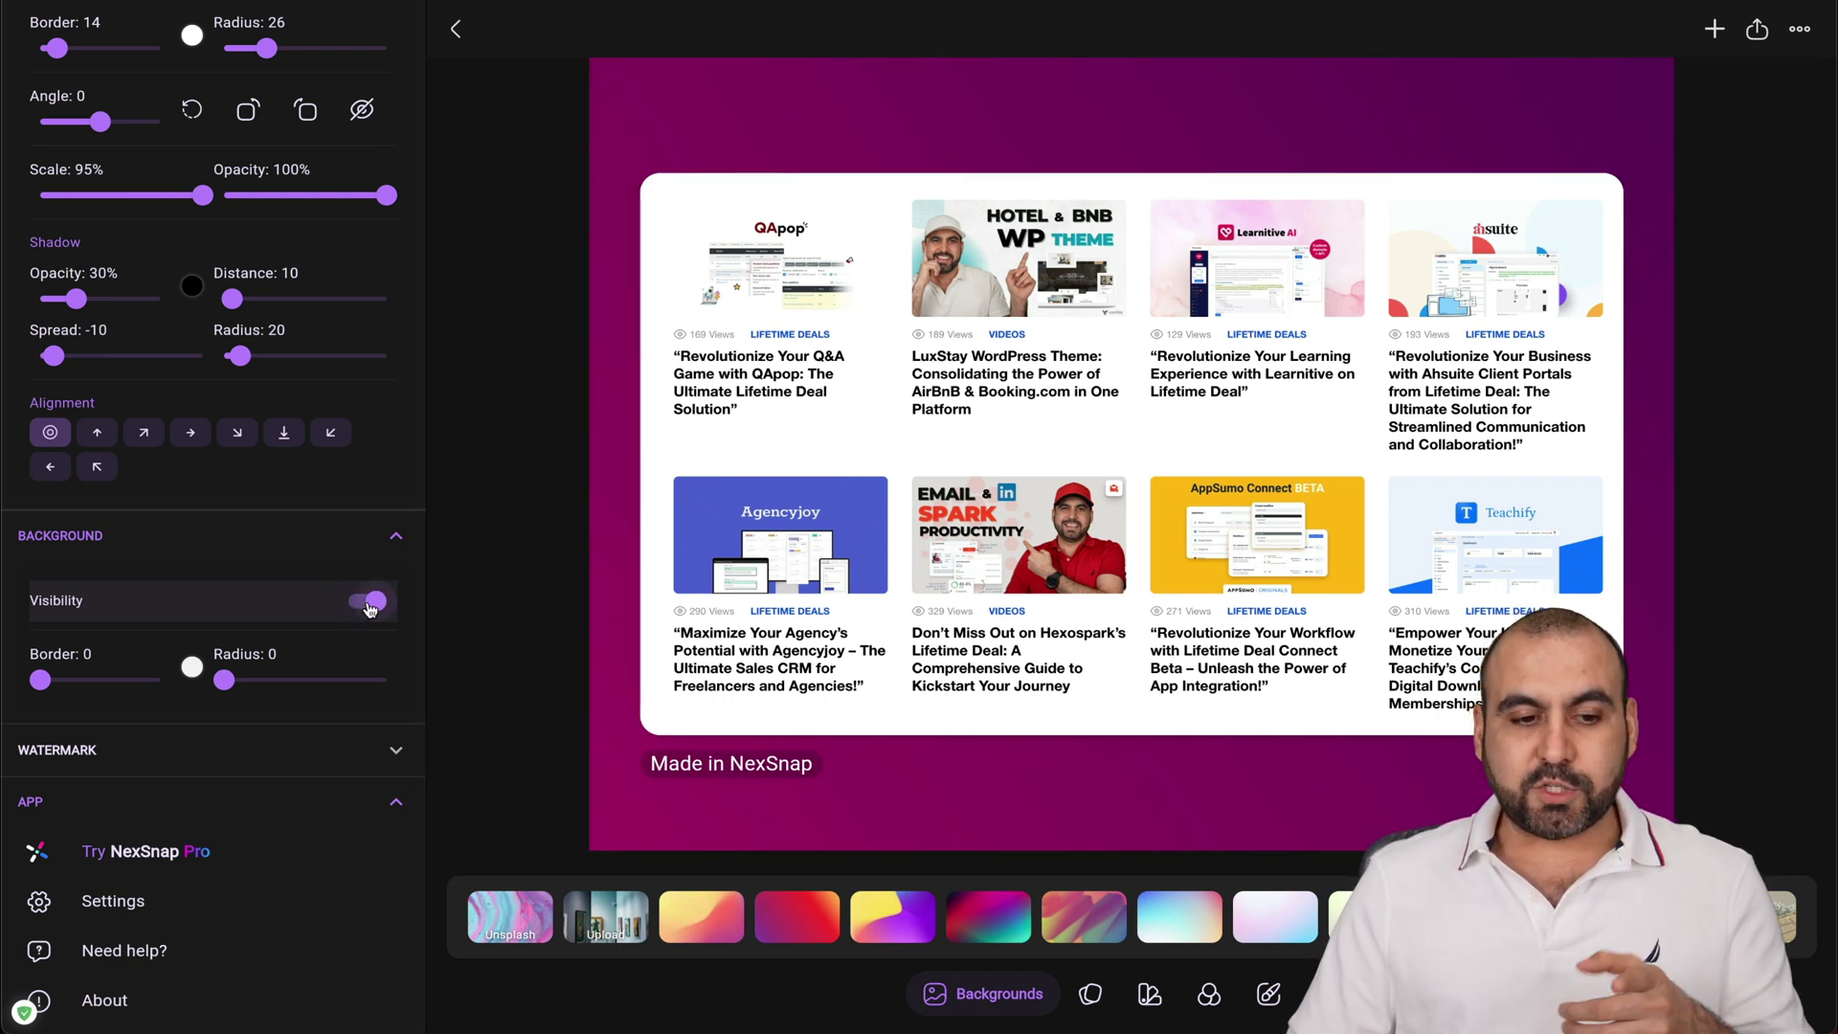
{"action": "left_click", "coordinate": [370, 607]}
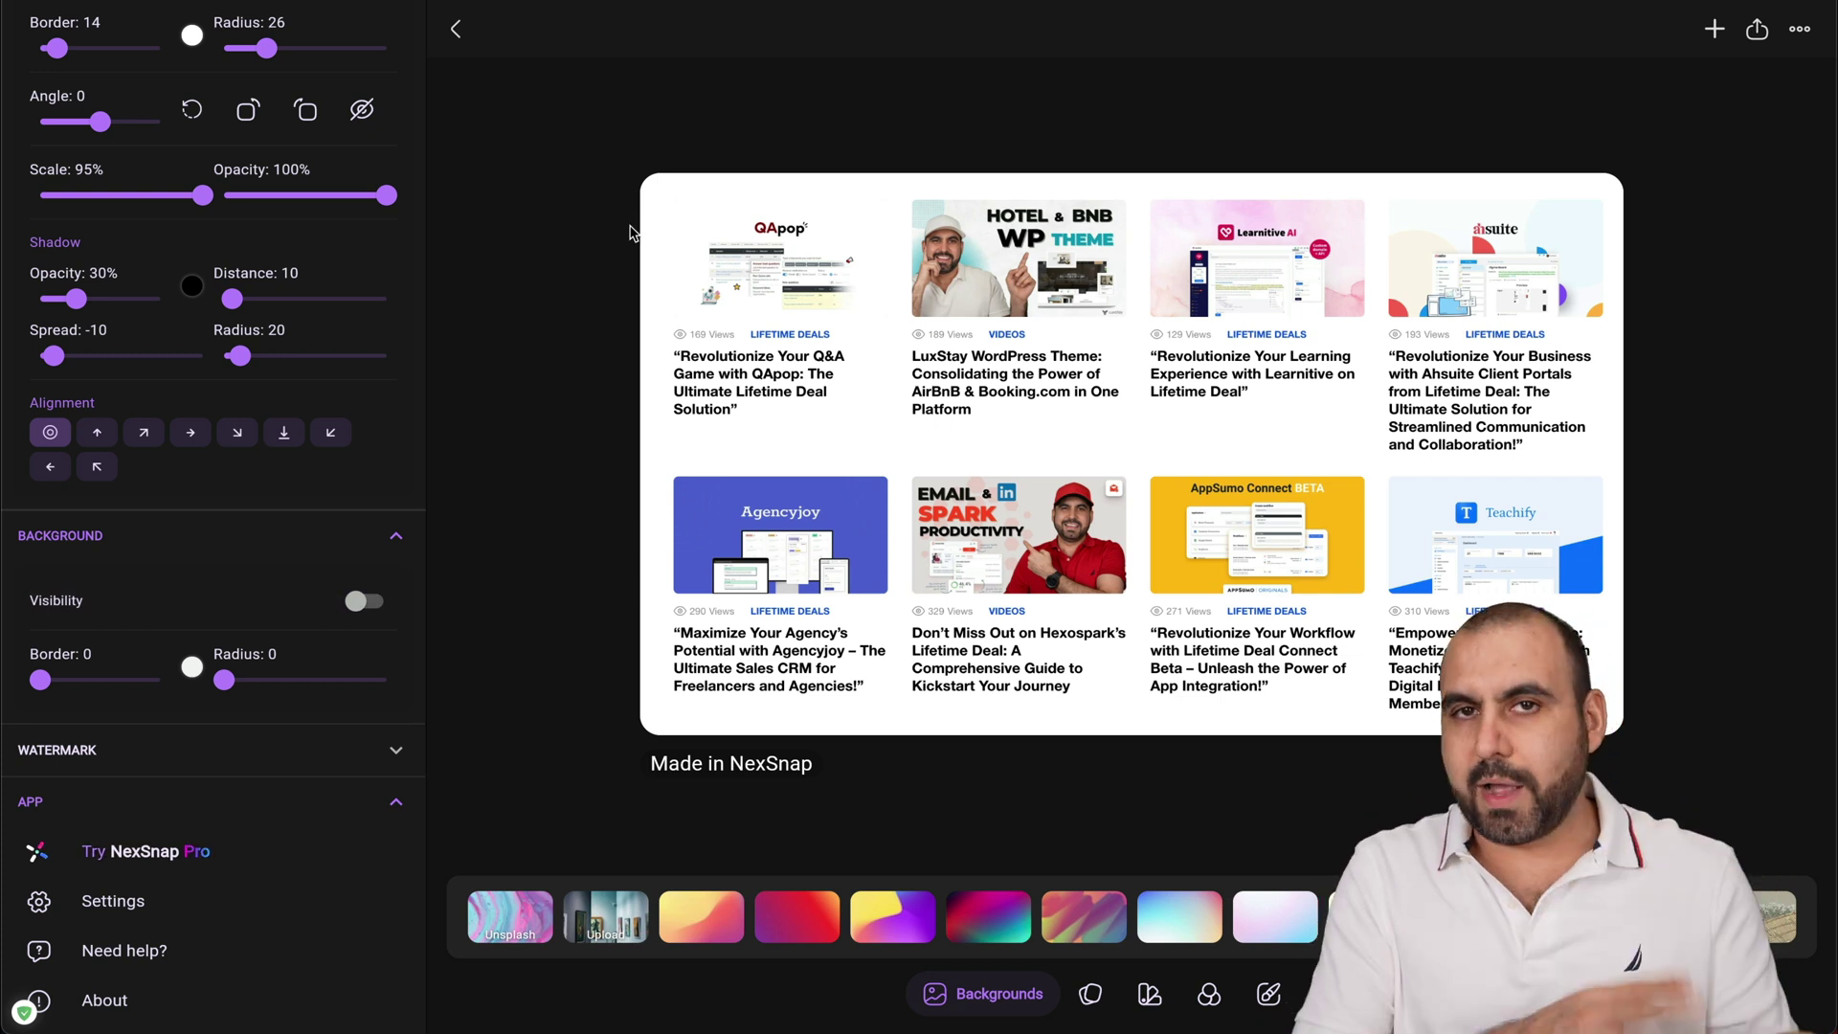
{"action": "left_click", "coordinate": [364, 600]}
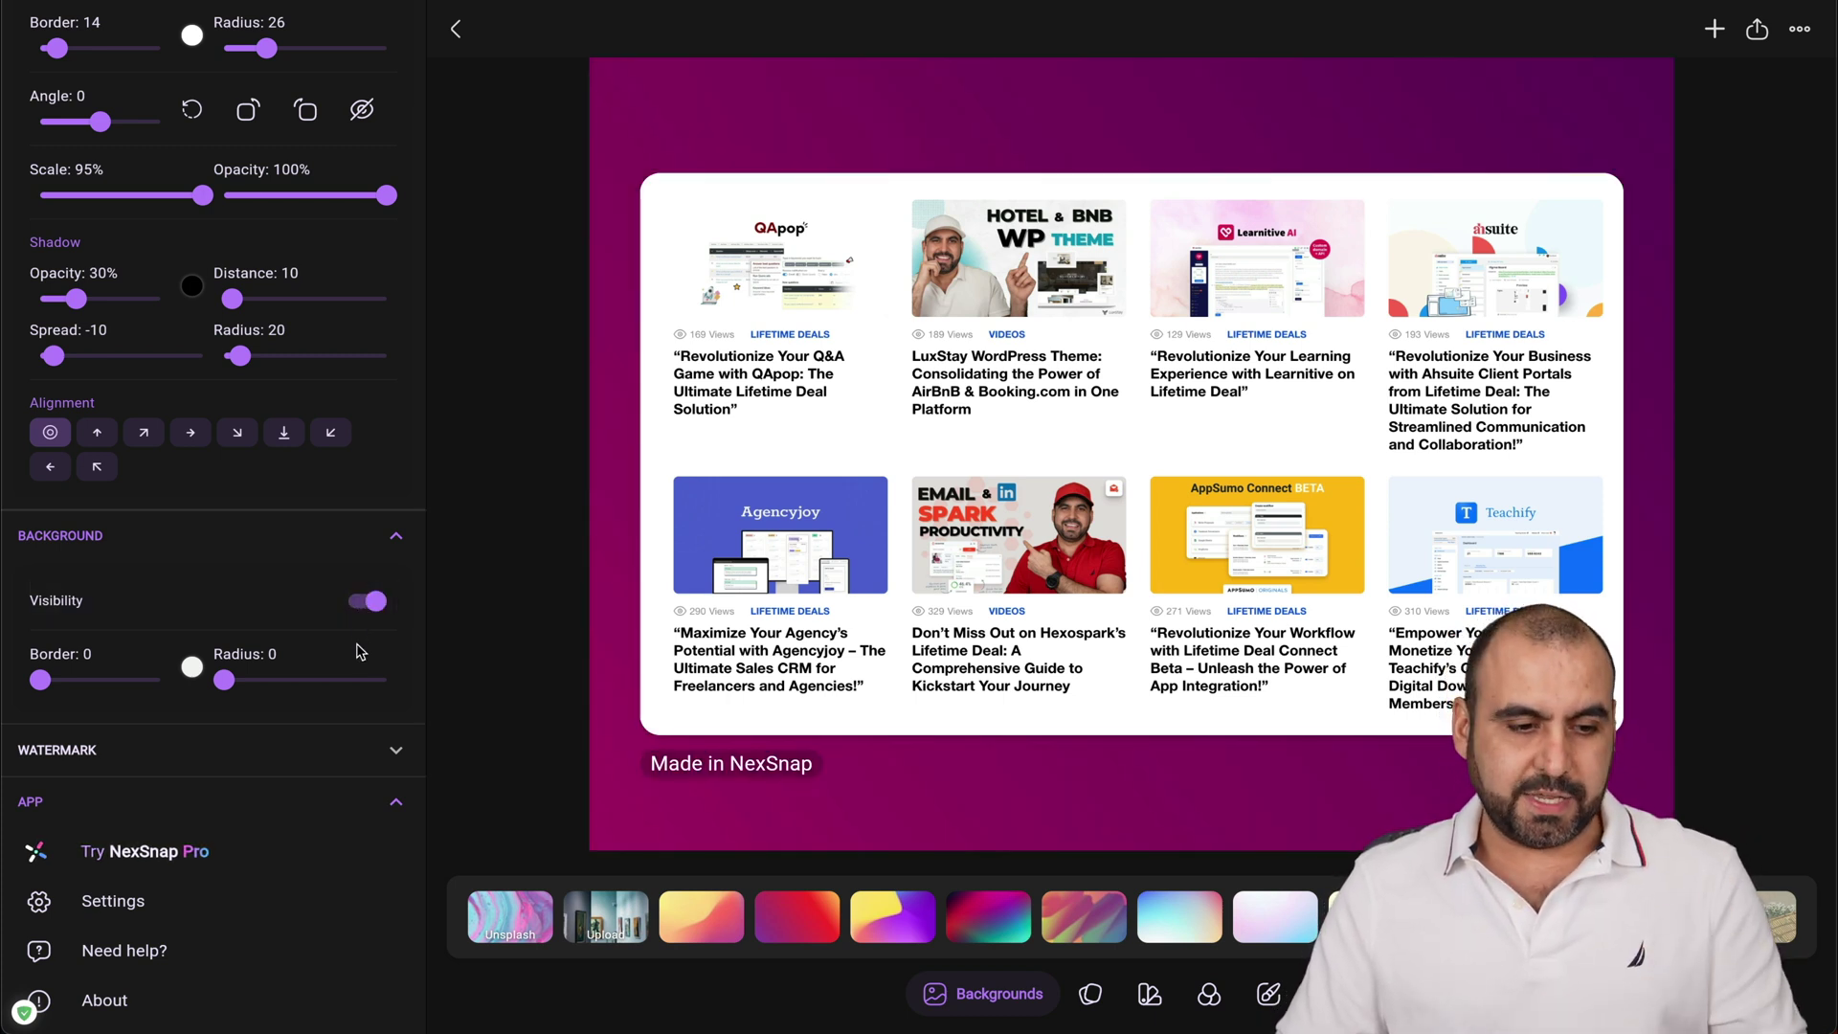
{"action": "left_click", "coordinate": [213, 749]}
{"action": "scroll", "coordinate": [213, 750], "scroll_direction": "down", "scroll_amount": 2}
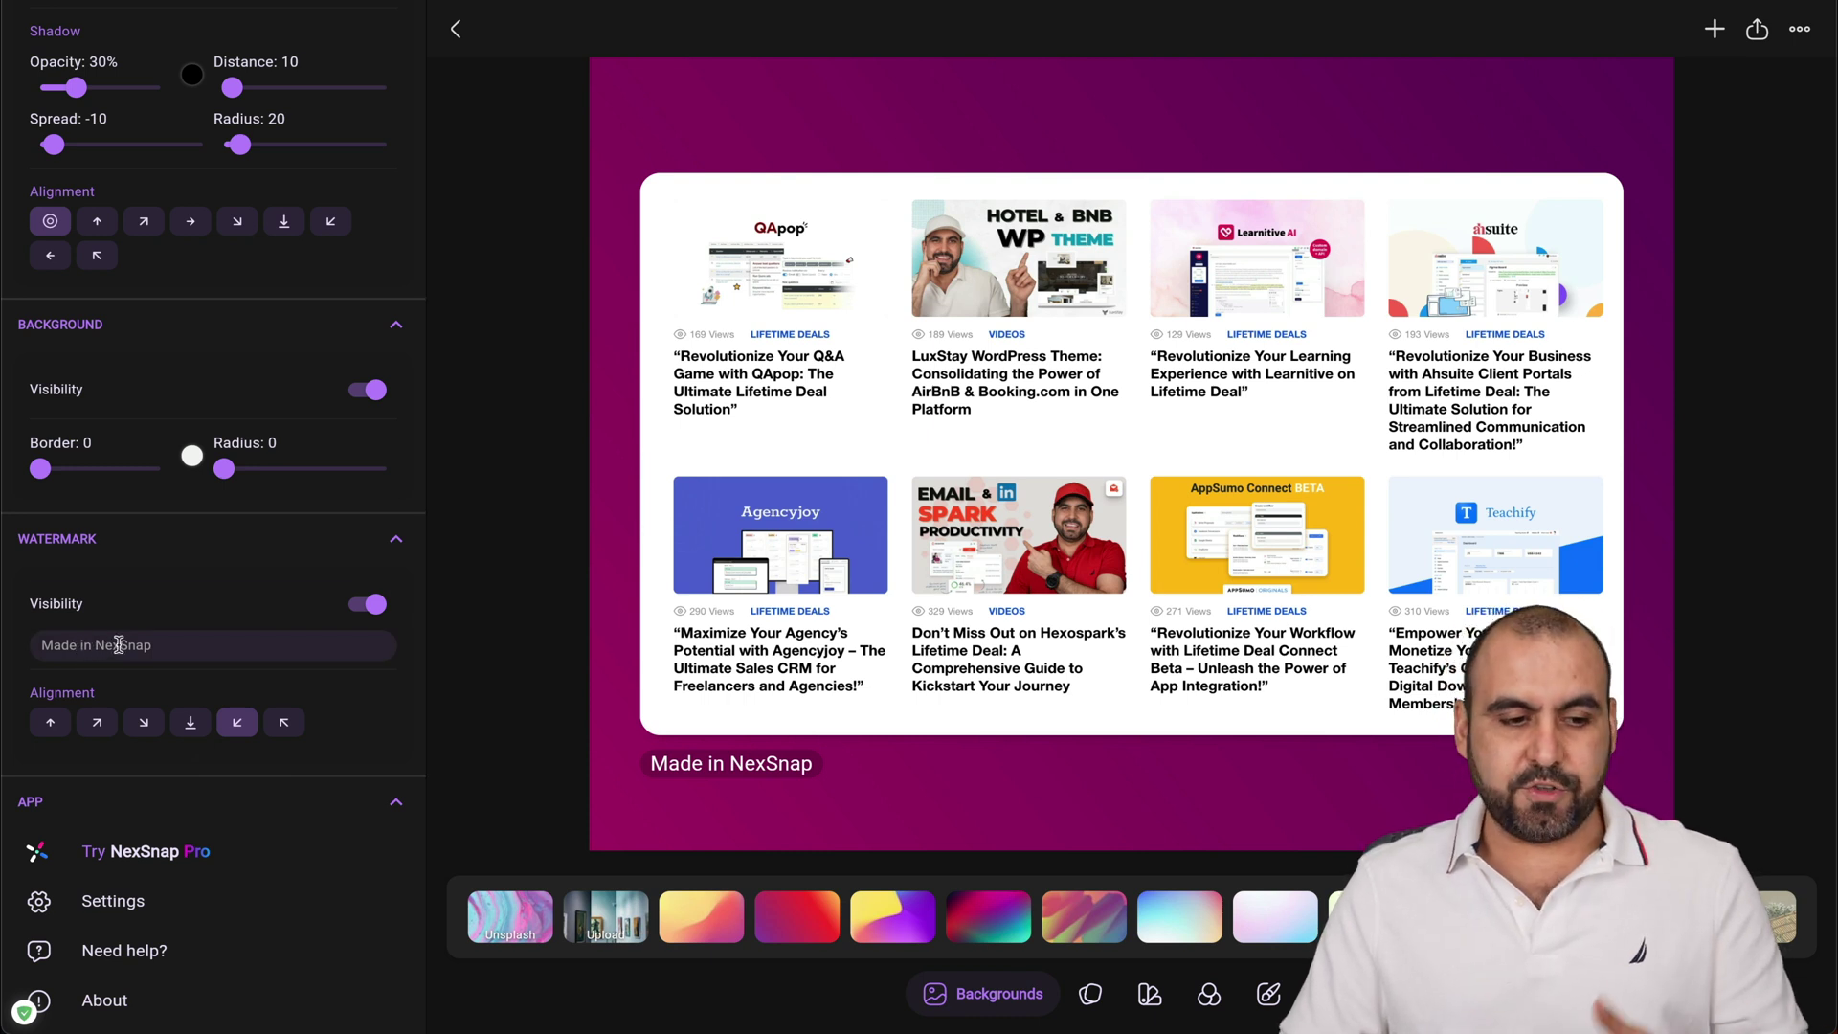
Step: Attempt to hide the 'Made in NexSnap' watermark, then dismiss the Pro upgrade and promo pop-ups
{"action": "left_click", "coordinate": [373, 604]}
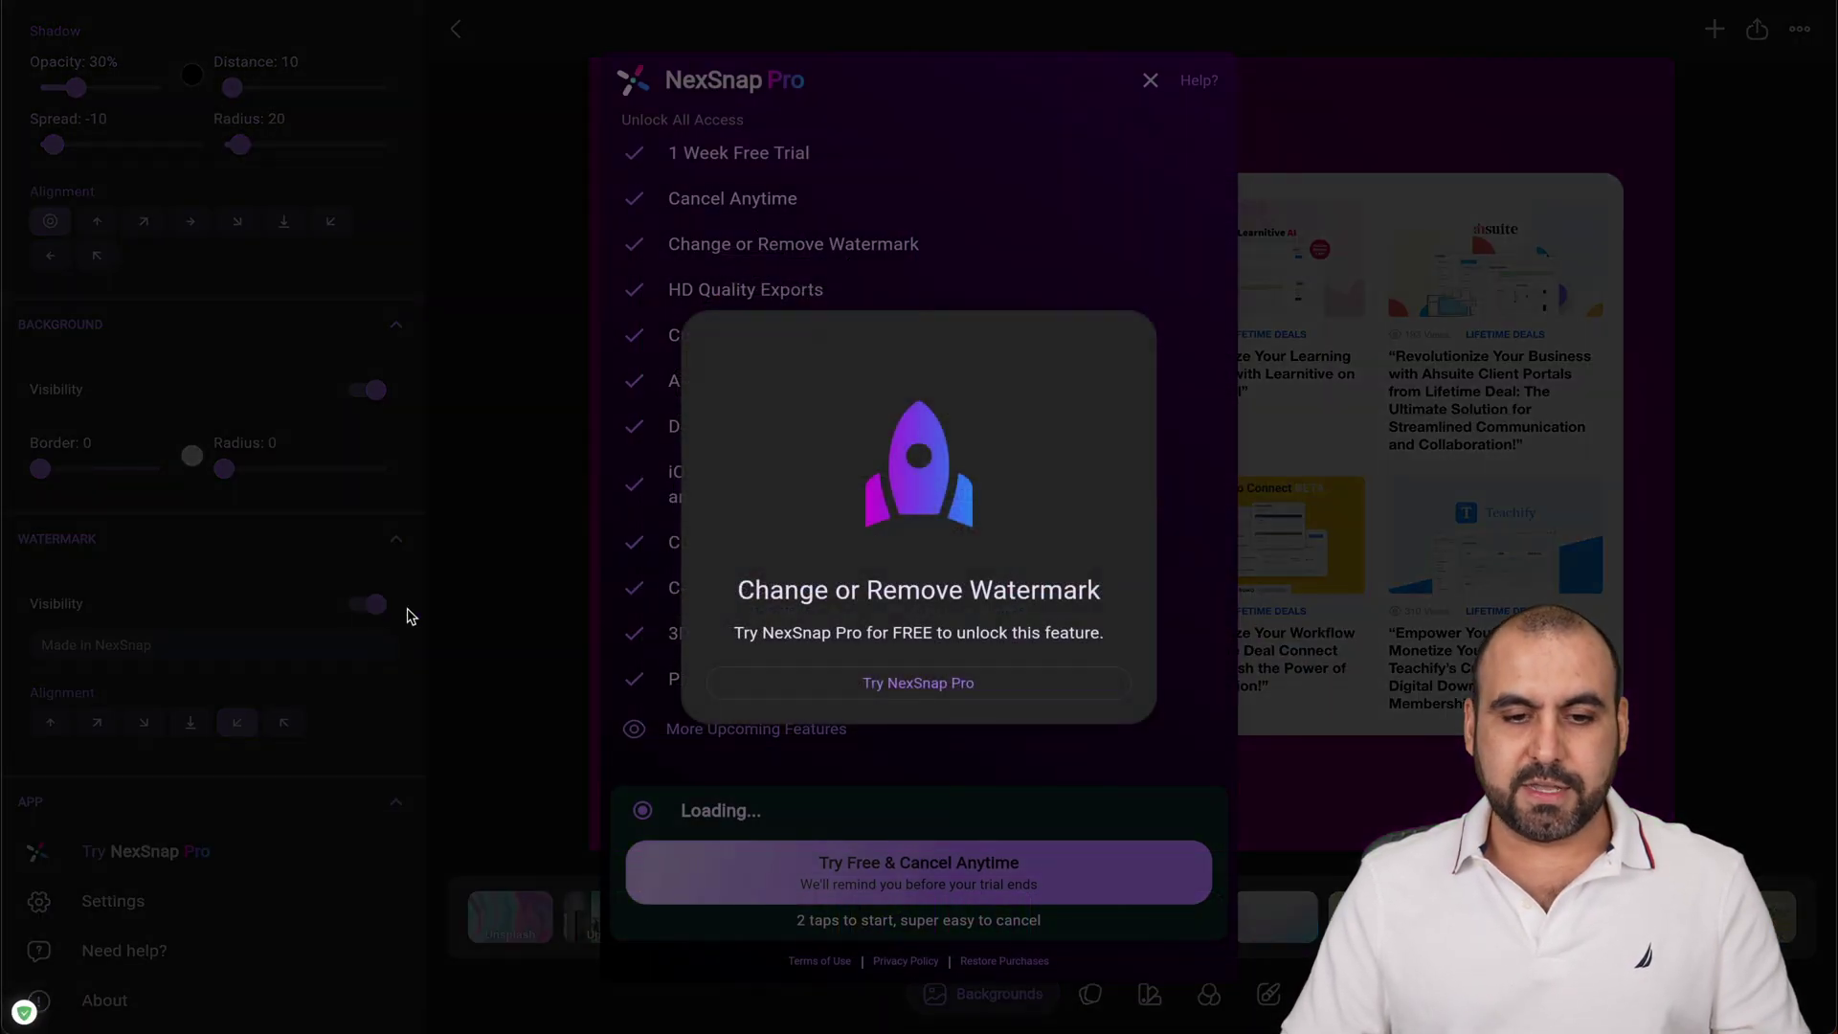
{"action": "left_click", "coordinate": [925, 687]}
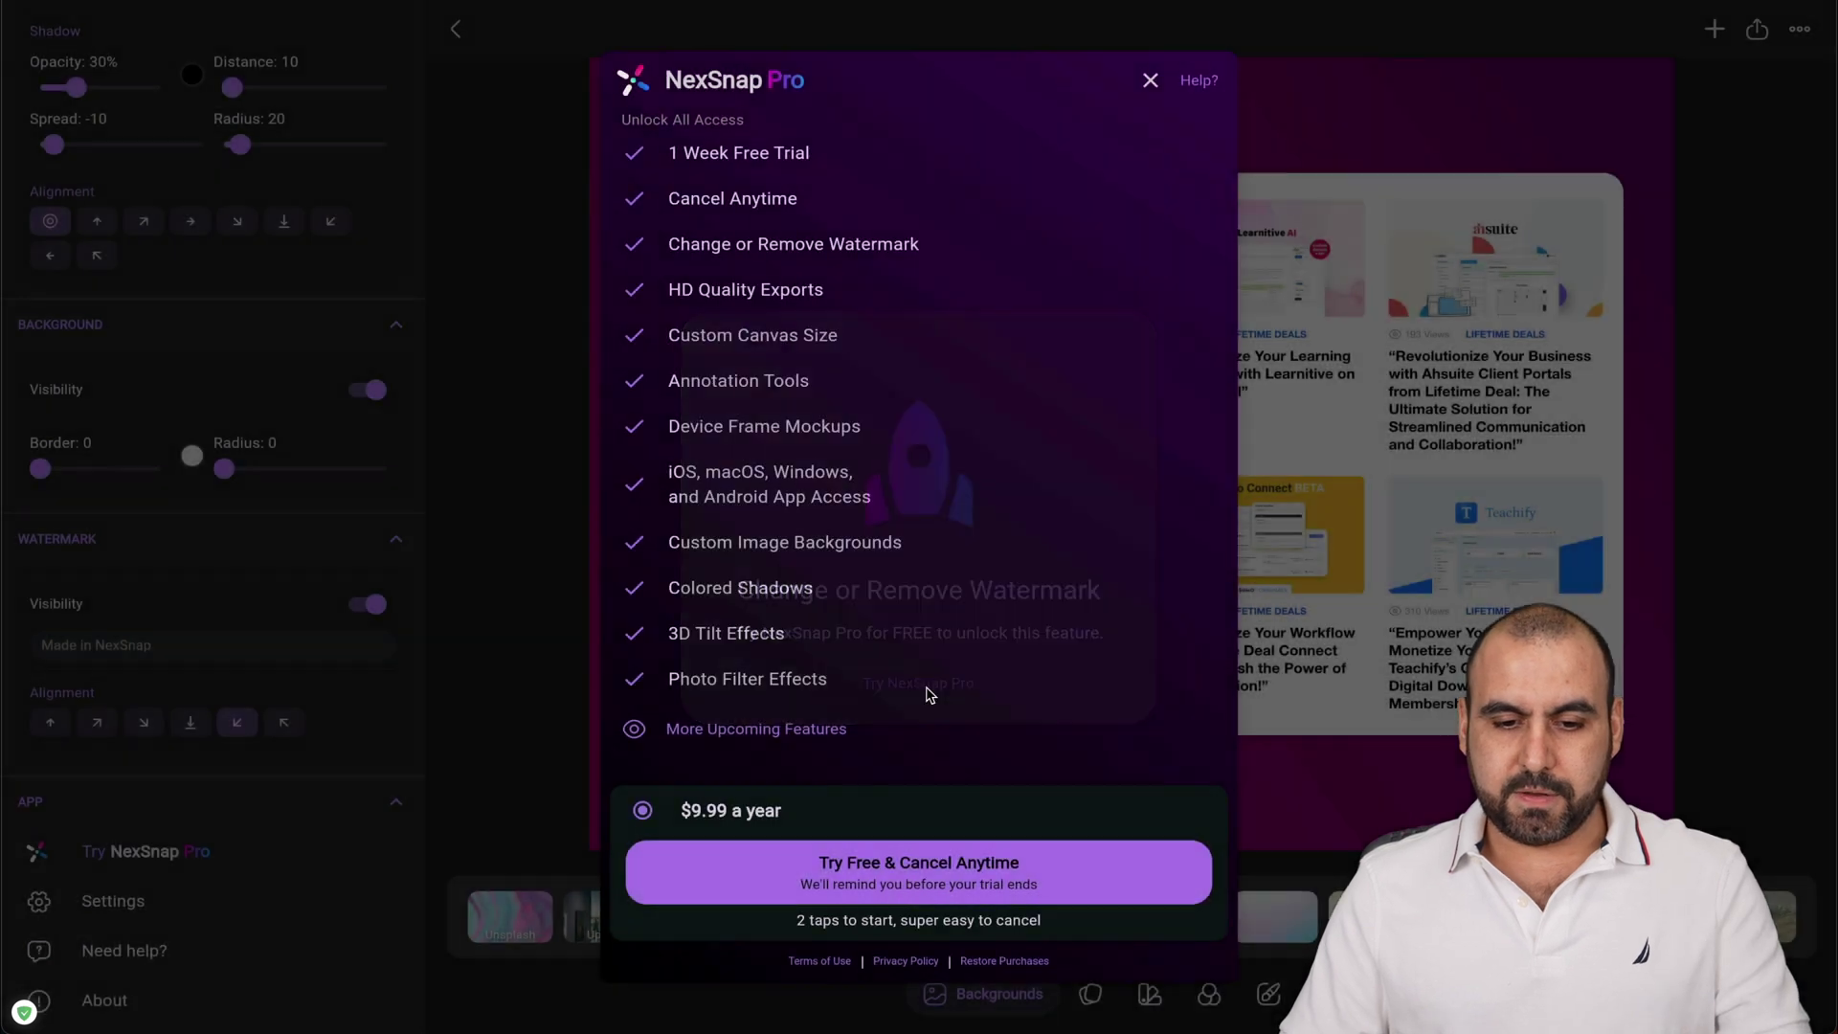
{"action": "left_click", "coordinate": [1150, 80]}
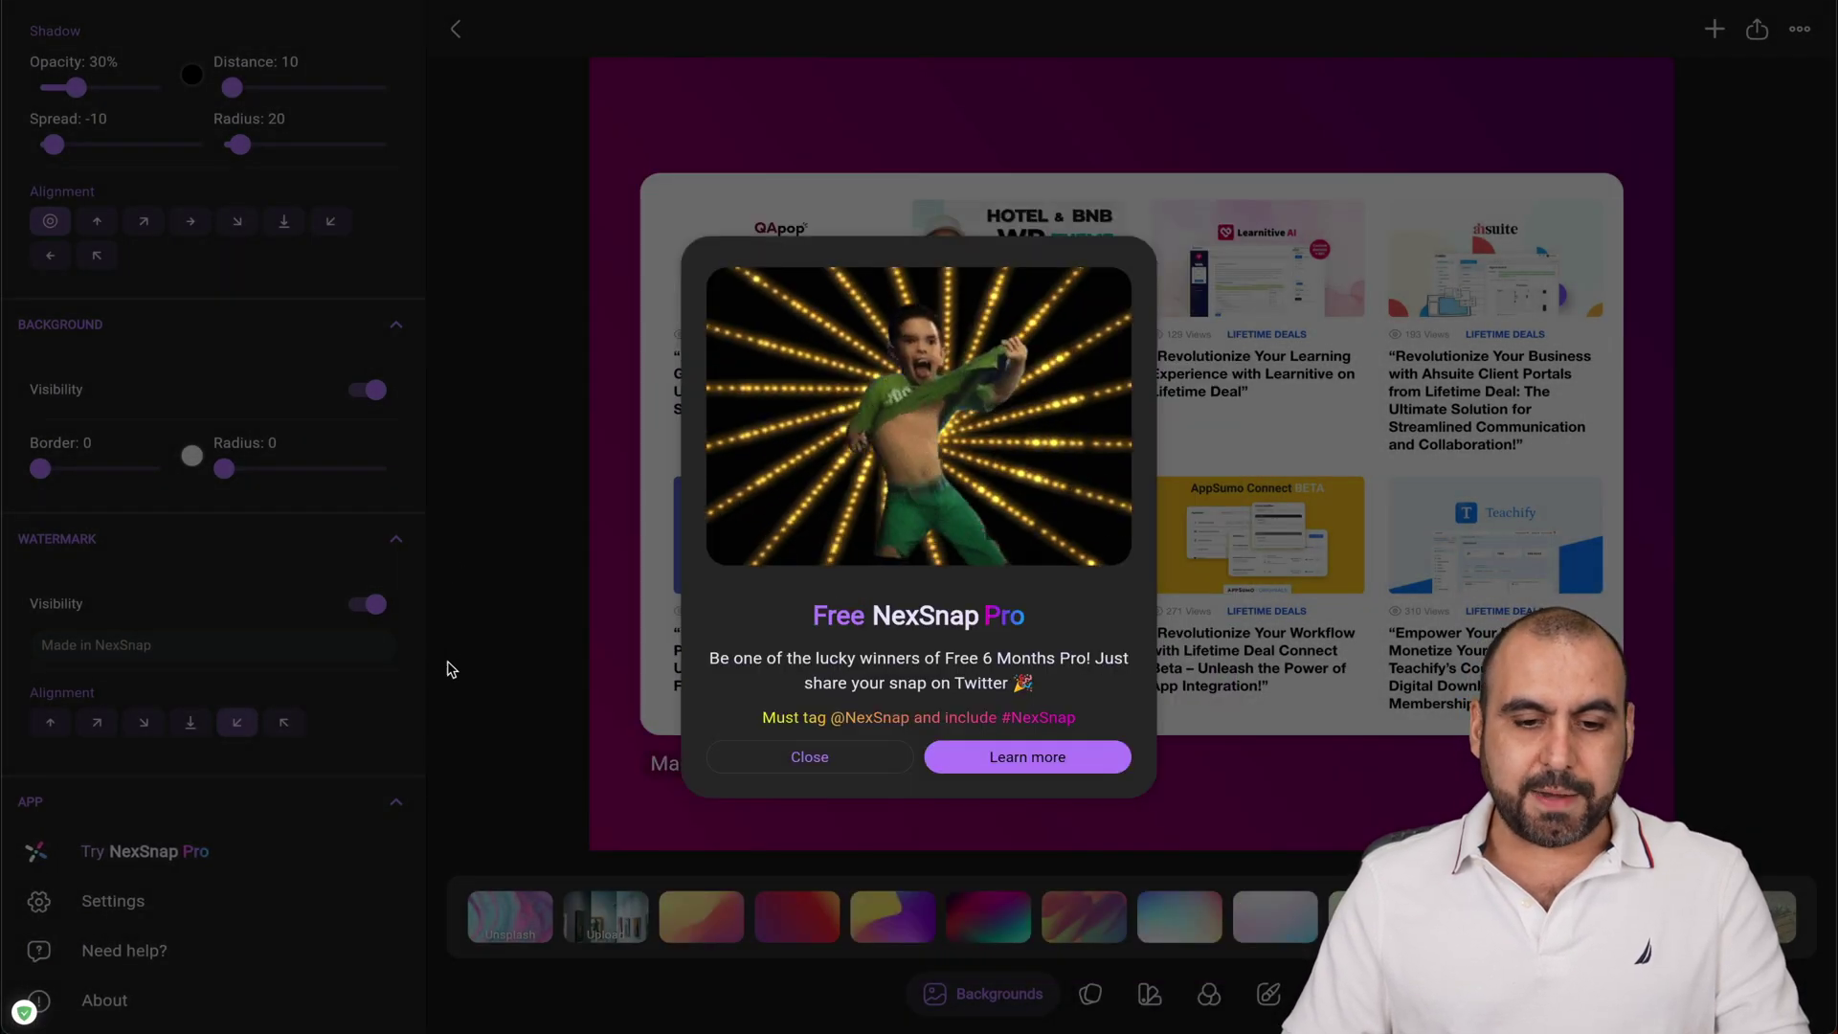
{"action": "left_click", "coordinate": [805, 757]}
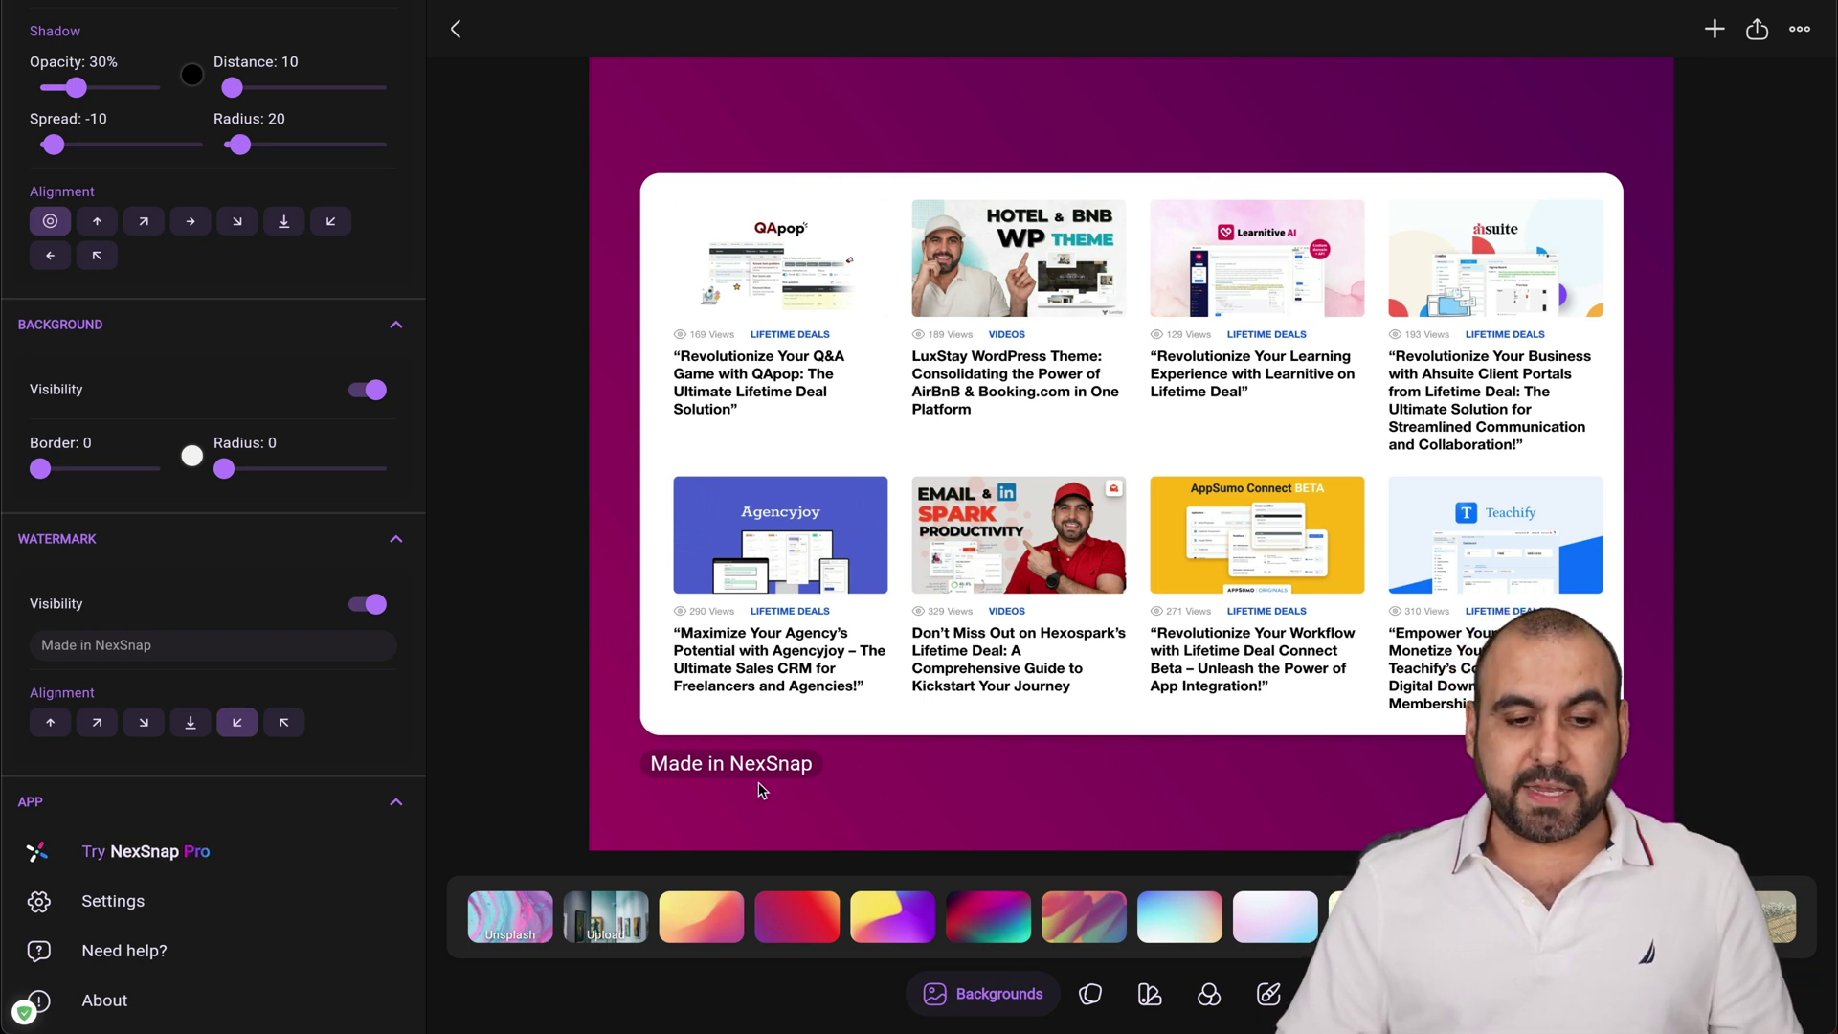
{"action": "left_click", "coordinate": [234, 851]}
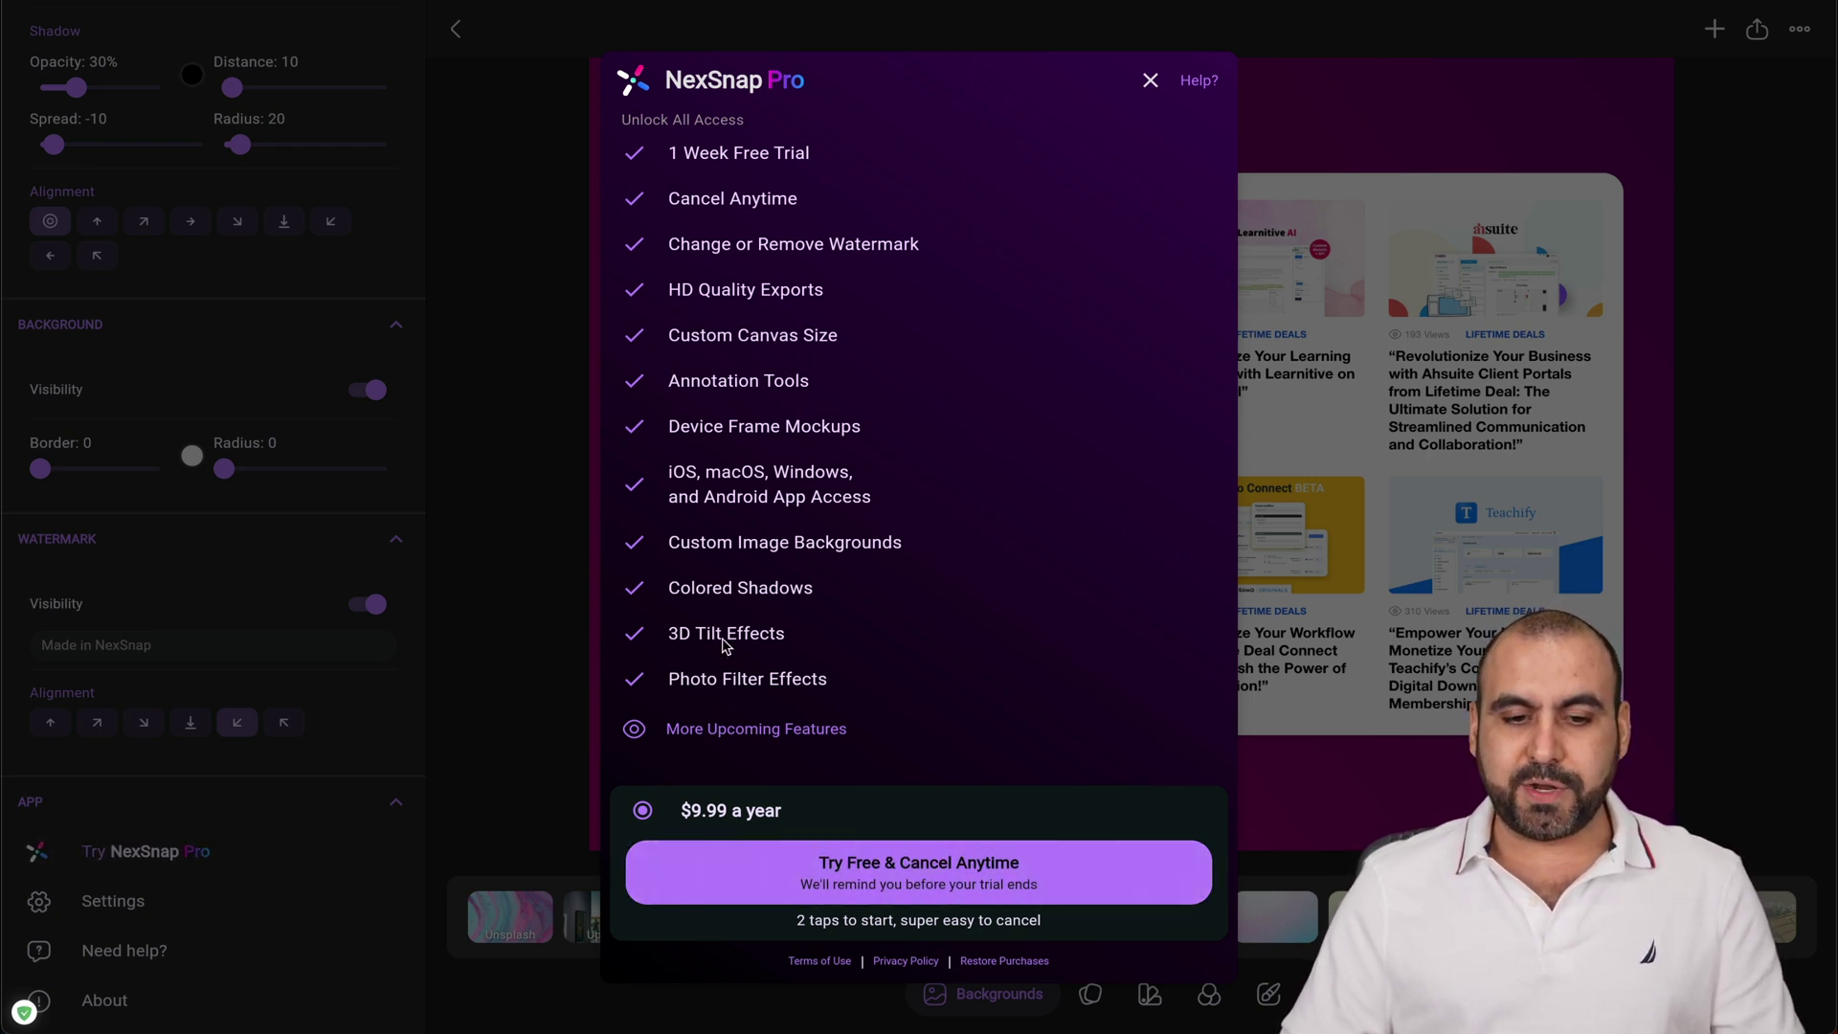
{"action": "left_click", "coordinate": [1151, 81]}
{"action": "left_click", "coordinate": [820, 764]}
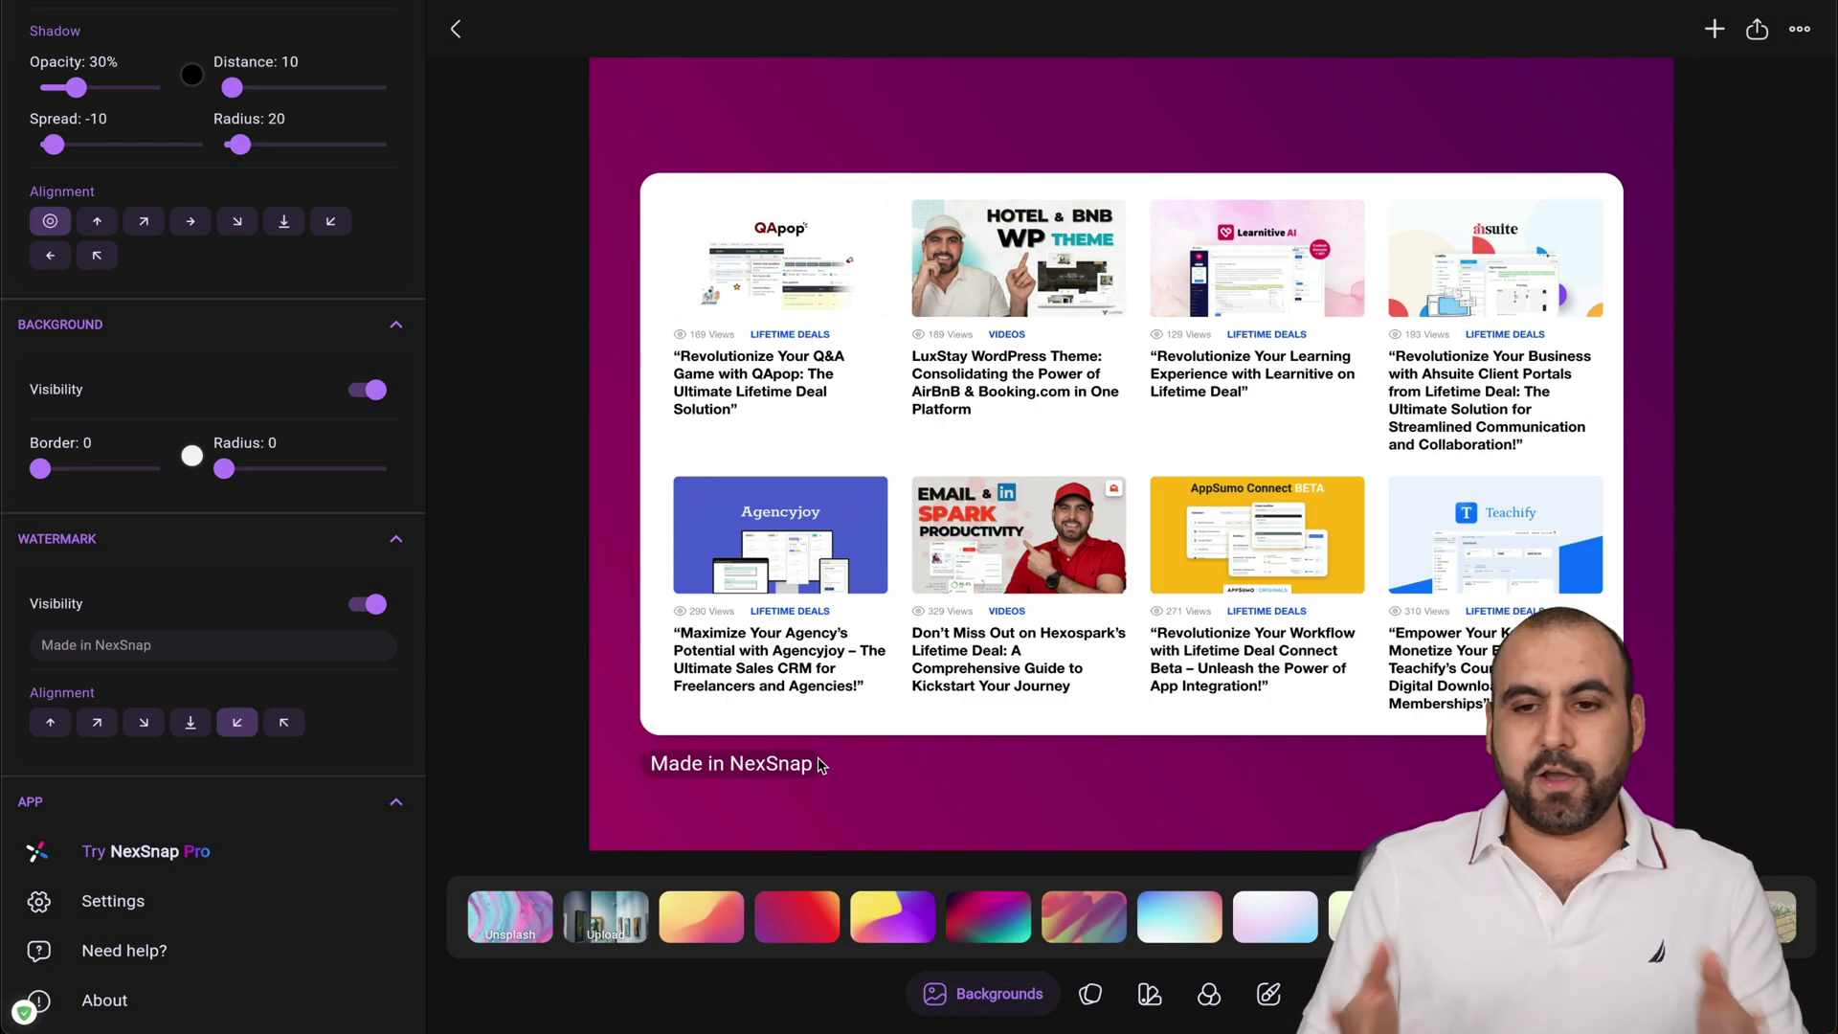
{"action": "scroll", "coordinate": [354, 630], "scroll_direction": "up", "scroll_amount": 3}
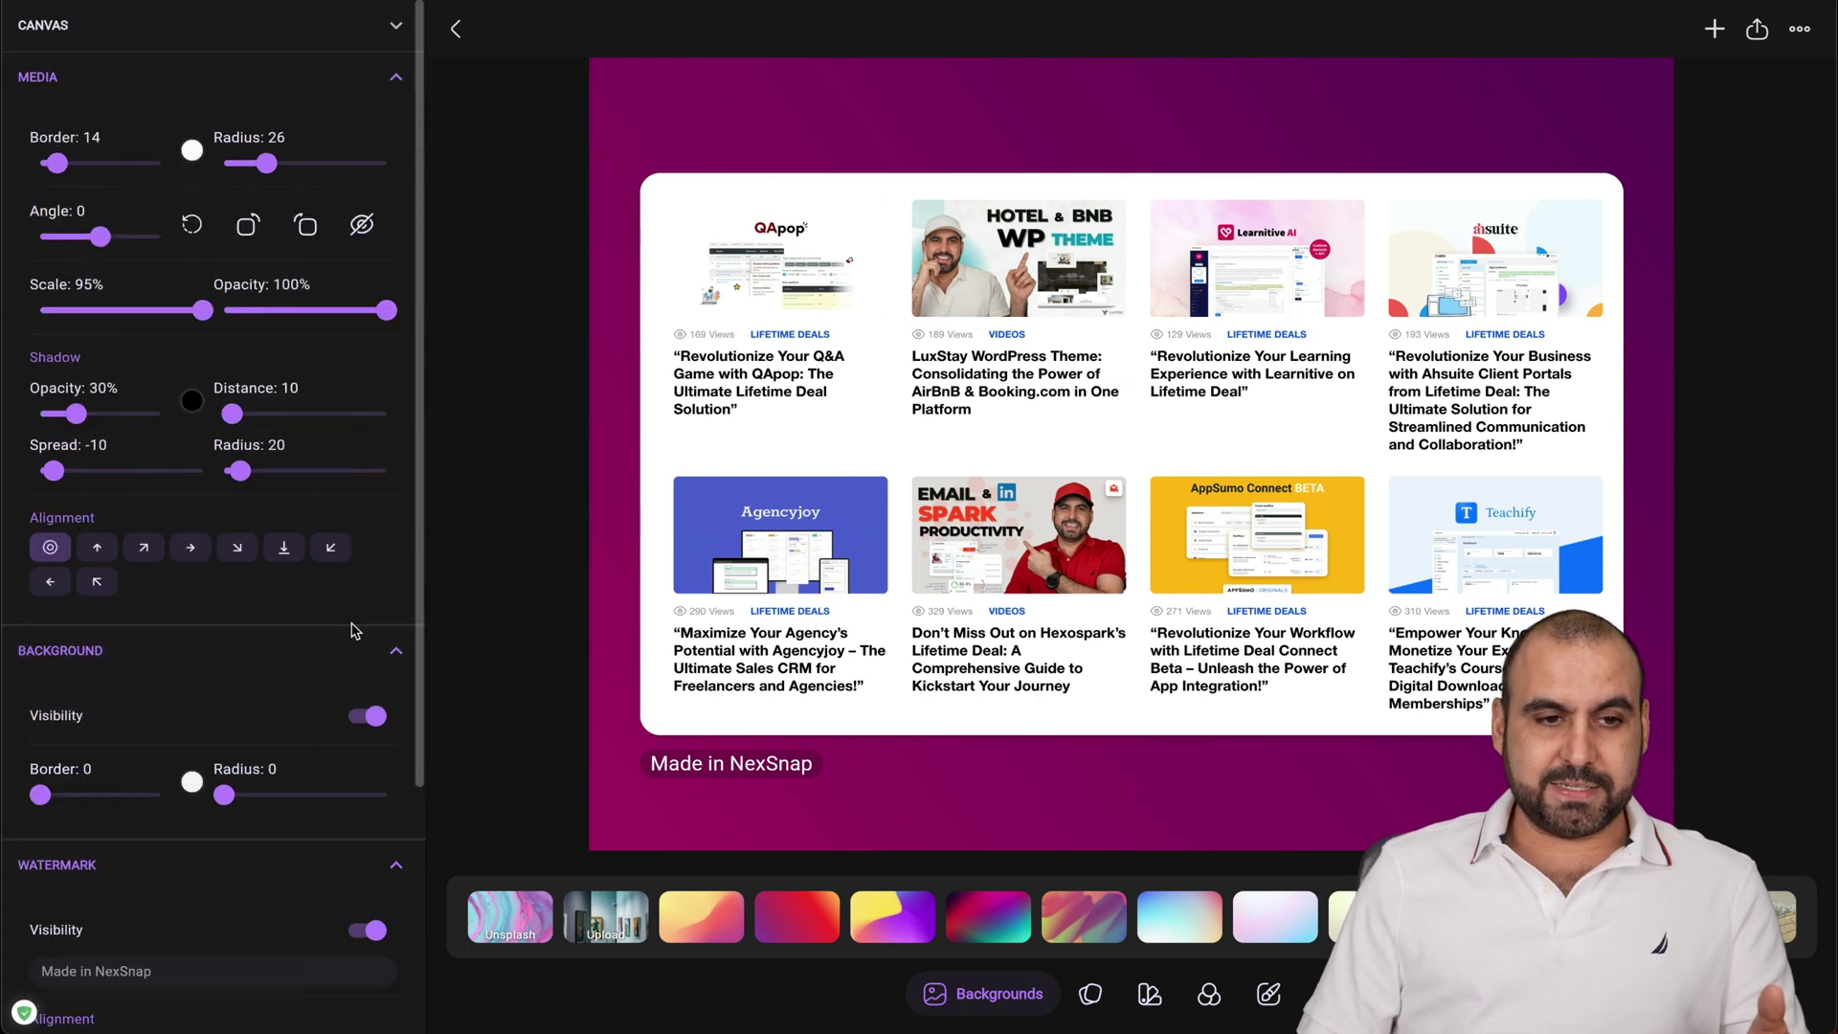